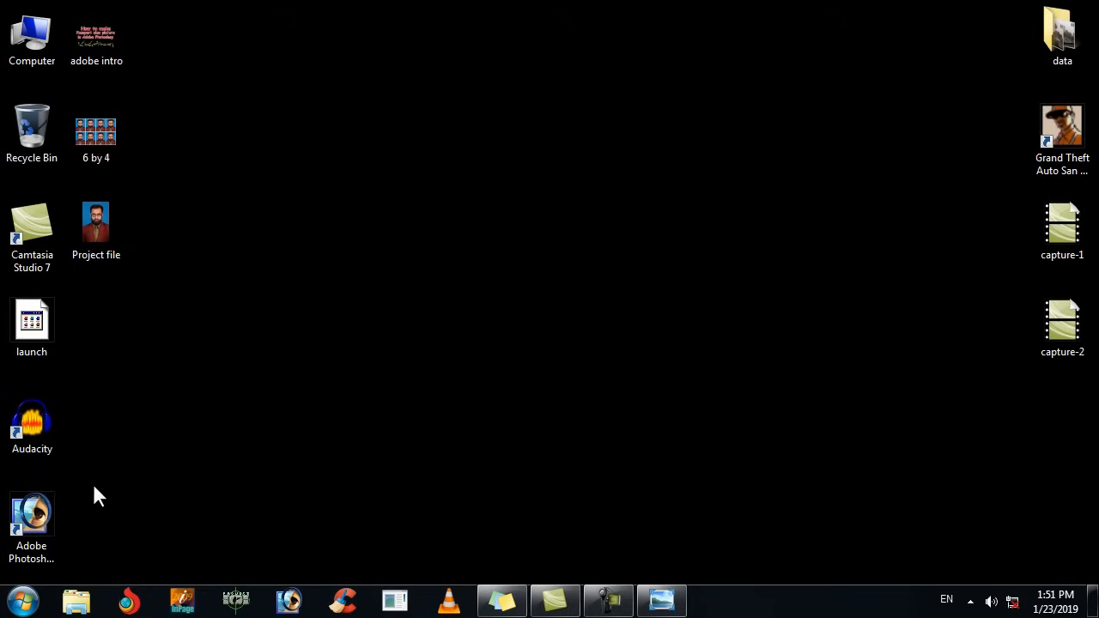
- Start Adobe Photoshop and open the Project file portrait from the Desktop
{"action": "double_click", "coordinate": [47, 514]}
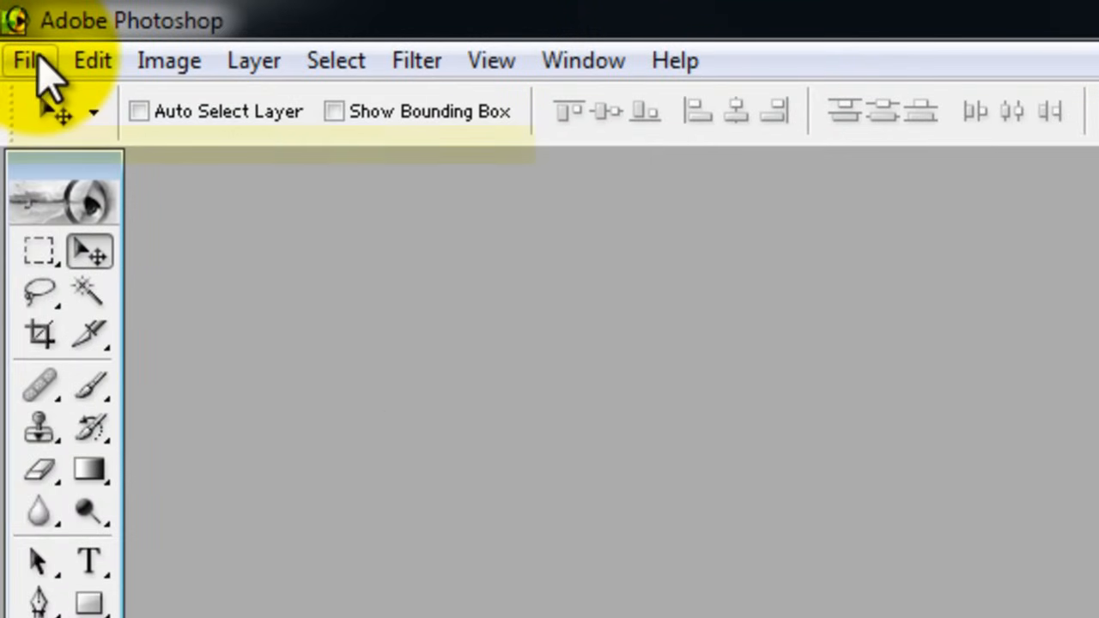
{"action": "left_click", "coordinate": [39, 65]}
{"action": "left_click", "coordinate": [30, 143]}
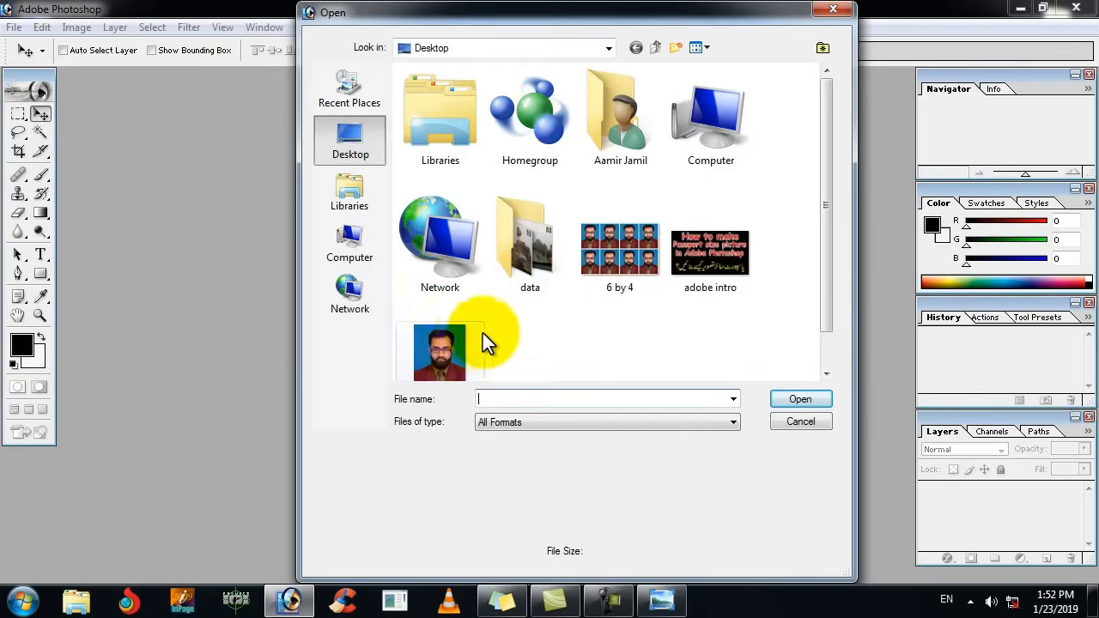
{"action": "left_click", "coordinate": [468, 338]}
{"action": "left_click", "coordinate": [790, 401]}
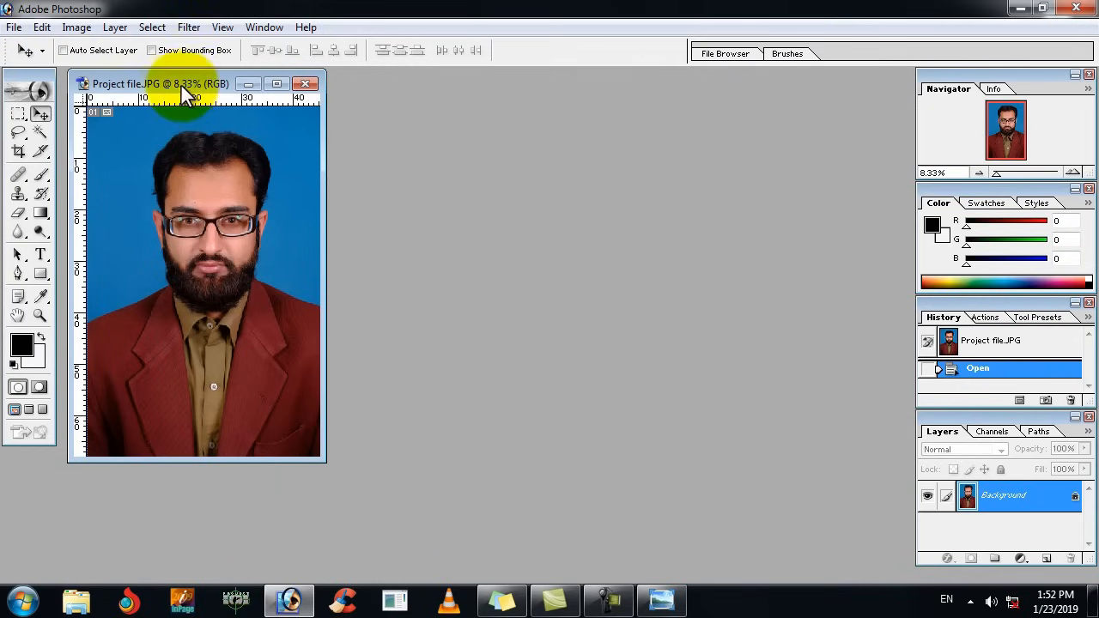
- Crop the portrait around the head and upper body to 1.5 in by 2 in at 300 pixels/inch
{"action": "left_click_drag", "start_coordinate": [182, 87], "coordinate": [202, 102]}
{"action": "left_click_drag", "start_coordinate": [349, 479], "coordinate": [423, 502]}
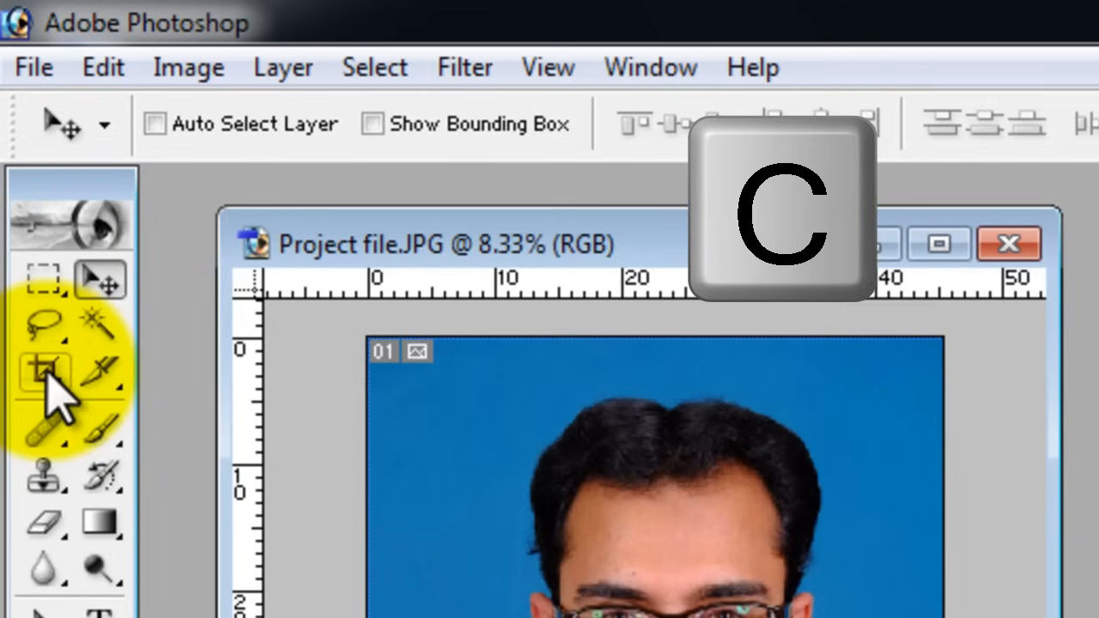
{"action": "left_click", "coordinate": [47, 378]}
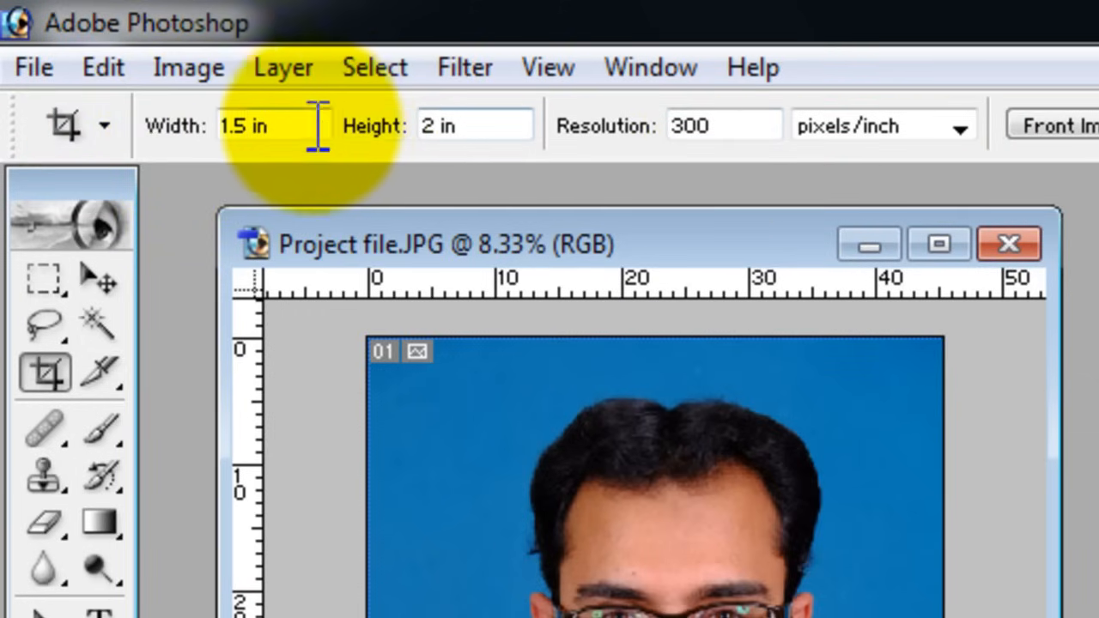
{"action": "left_click_drag", "start_coordinate": [245, 125], "coordinate": [268, 127]}
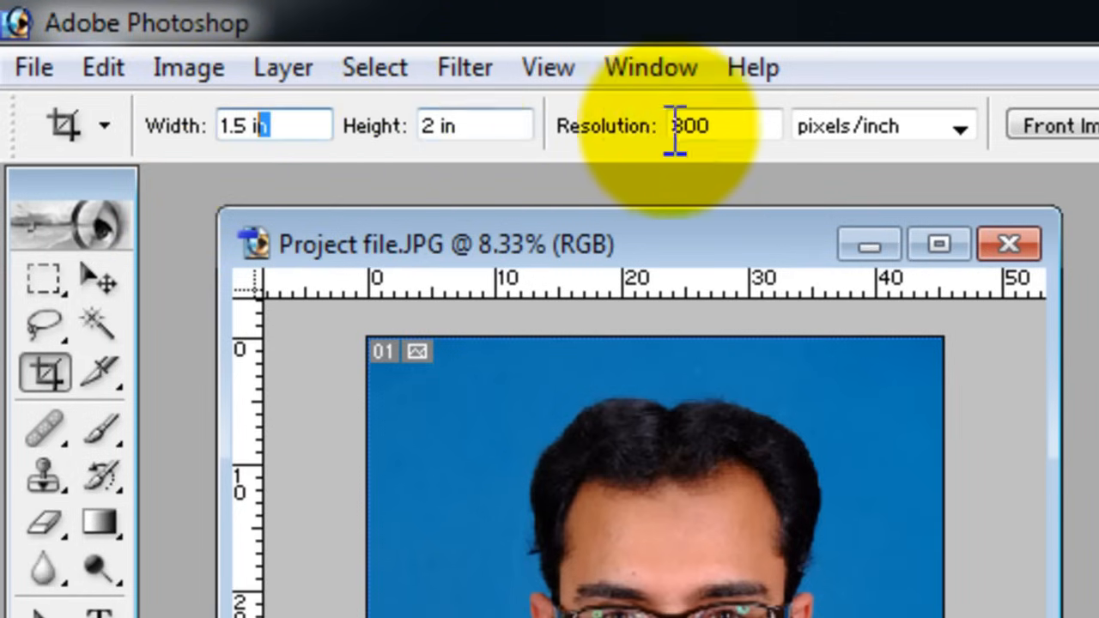
{"action": "left_click_drag", "start_coordinate": [729, 126], "coordinate": [674, 131]}
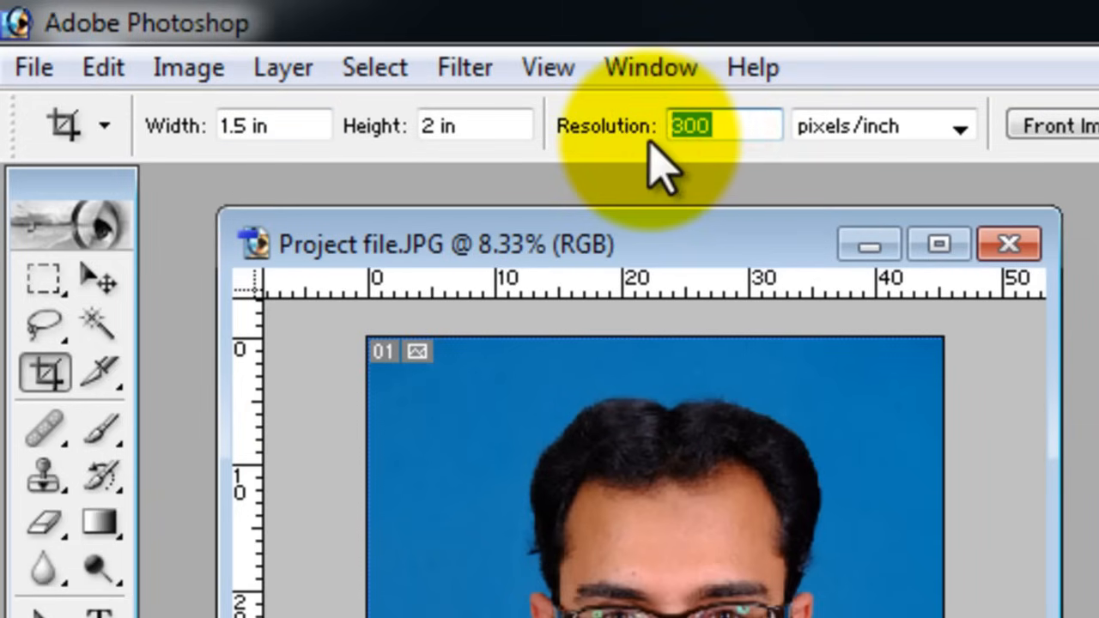
{"action": "left_click", "coordinate": [726, 128]}
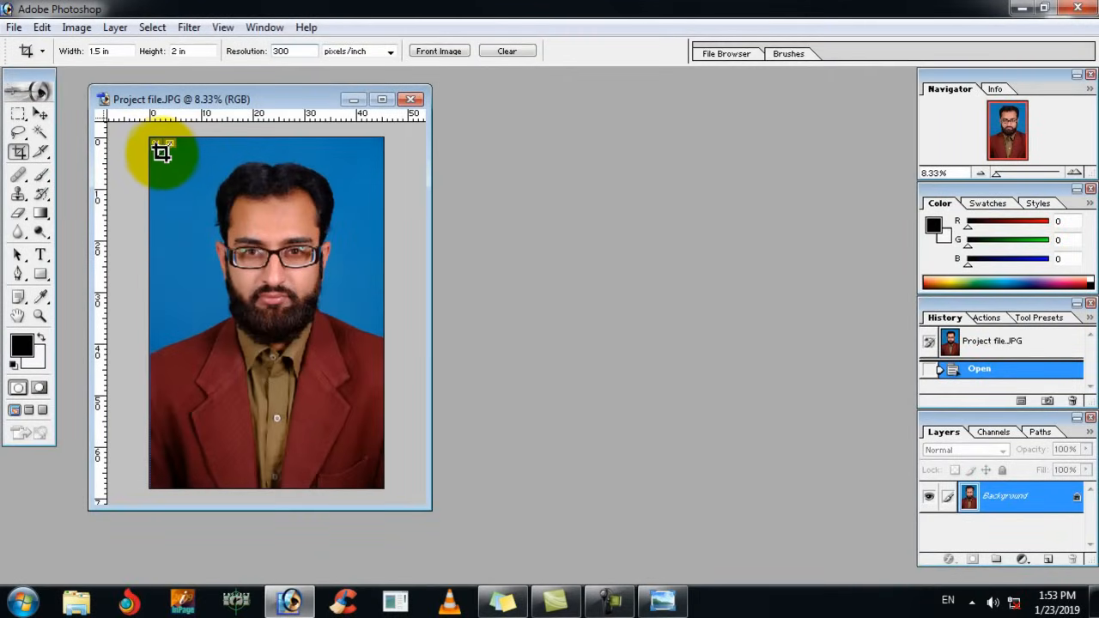
{"action": "left_click_drag", "start_coordinate": [158, 149], "coordinate": [373, 479]}
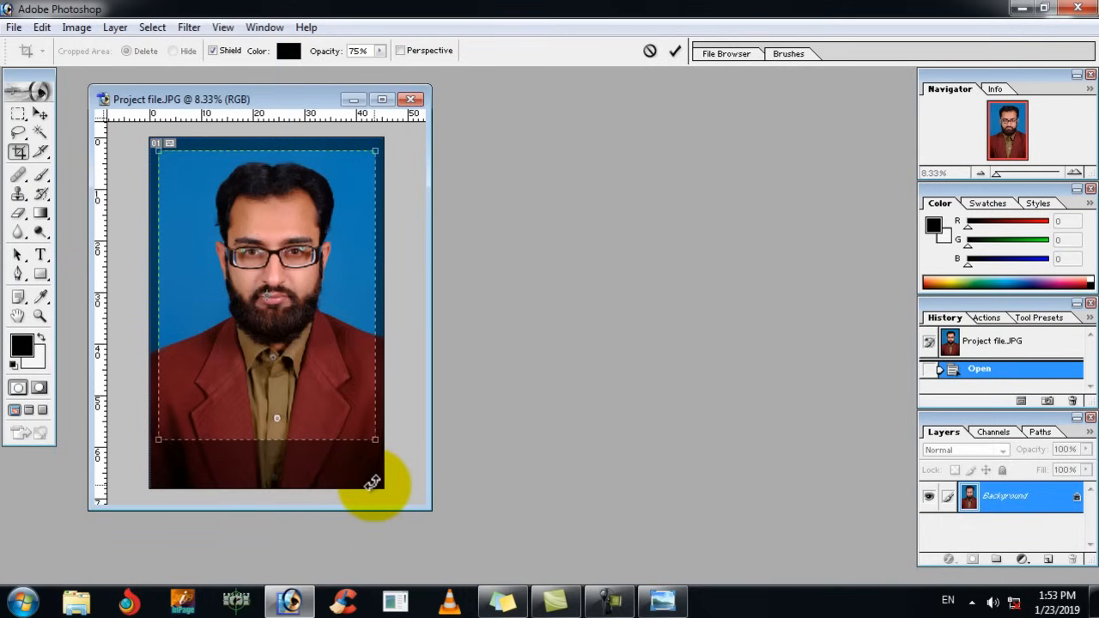
{"action": "key", "text": "Return"}
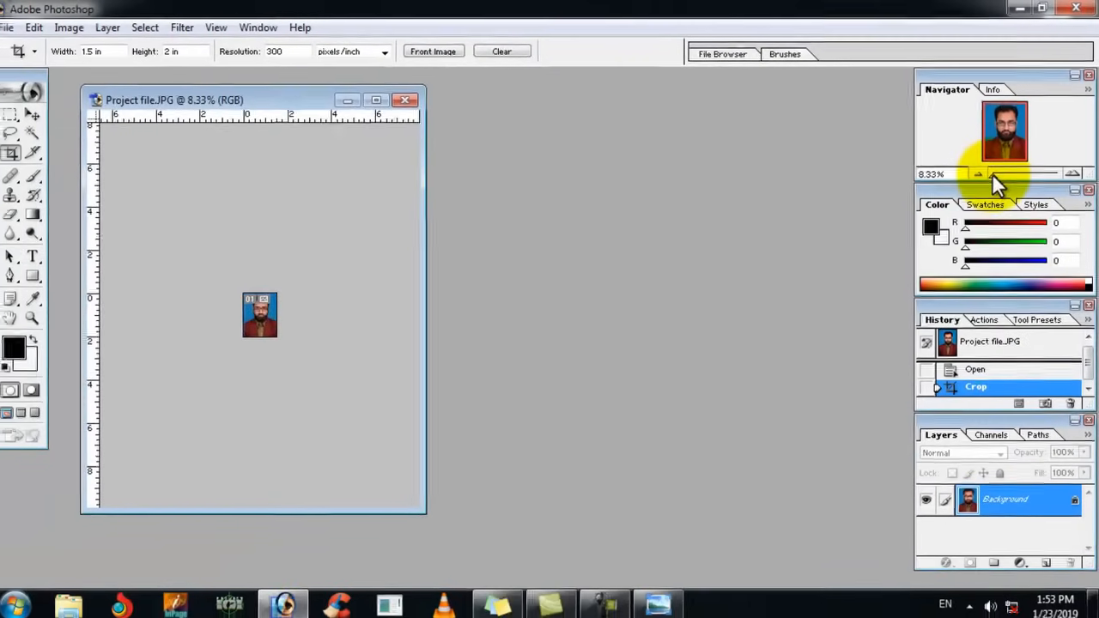
- Brighten the photo with Curves by raising an RGB midtone point to input 117, output 134
{"action": "left_click_drag", "start_coordinate": [941, 253], "coordinate": [952, 250]}
{"action": "left_click_drag", "start_coordinate": [999, 171], "coordinate": [1007, 172]}
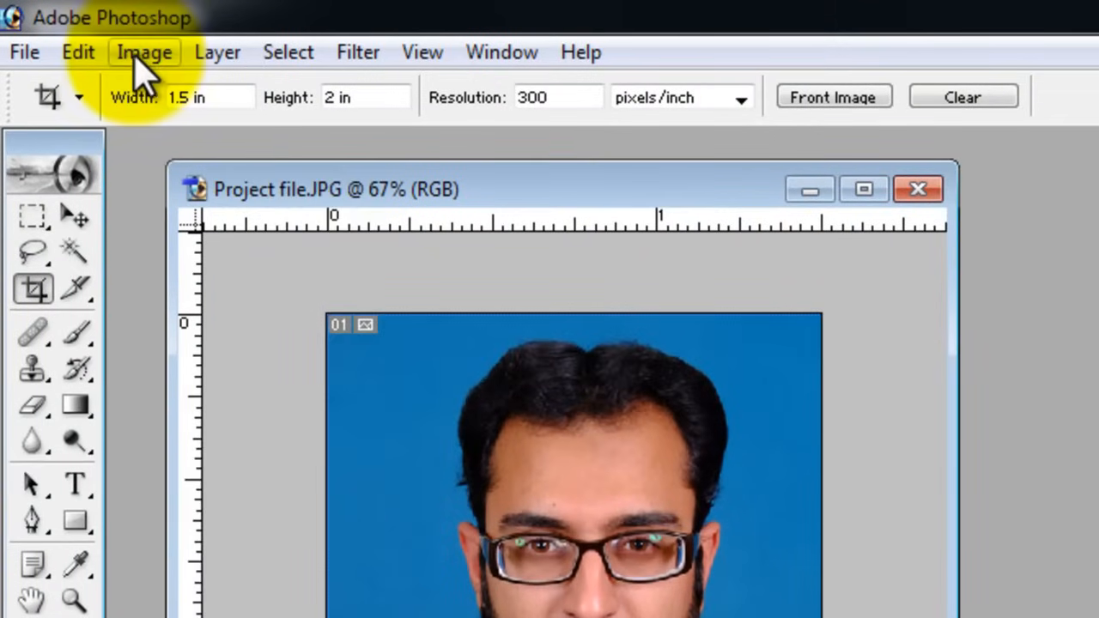
{"action": "left_click", "coordinate": [74, 29]}
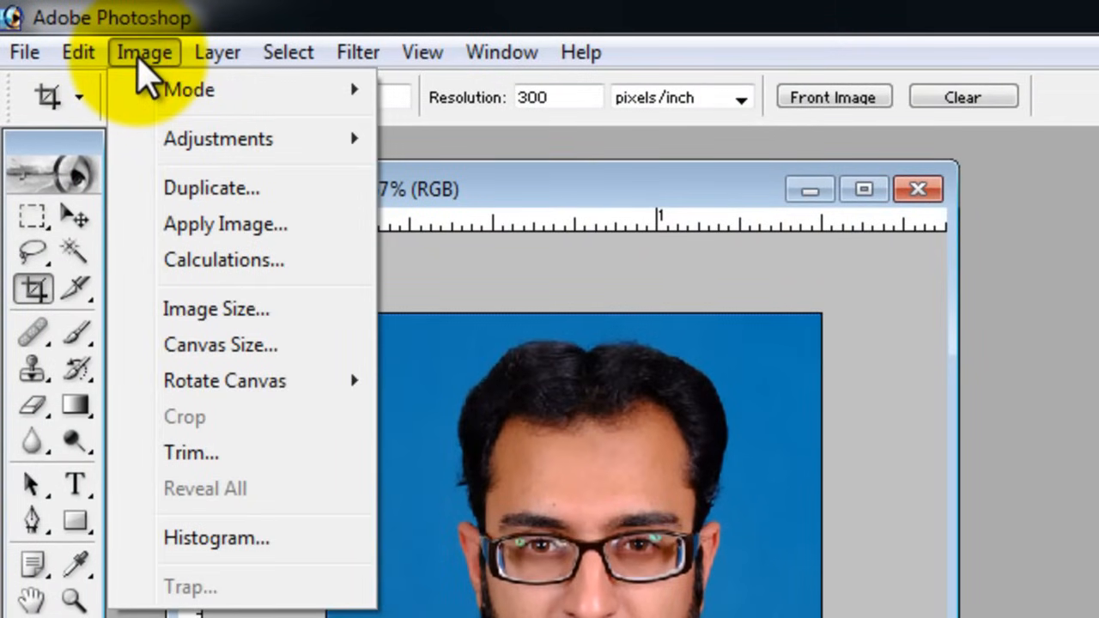
{"action": "mouse_move", "coordinate": [184, 155]}
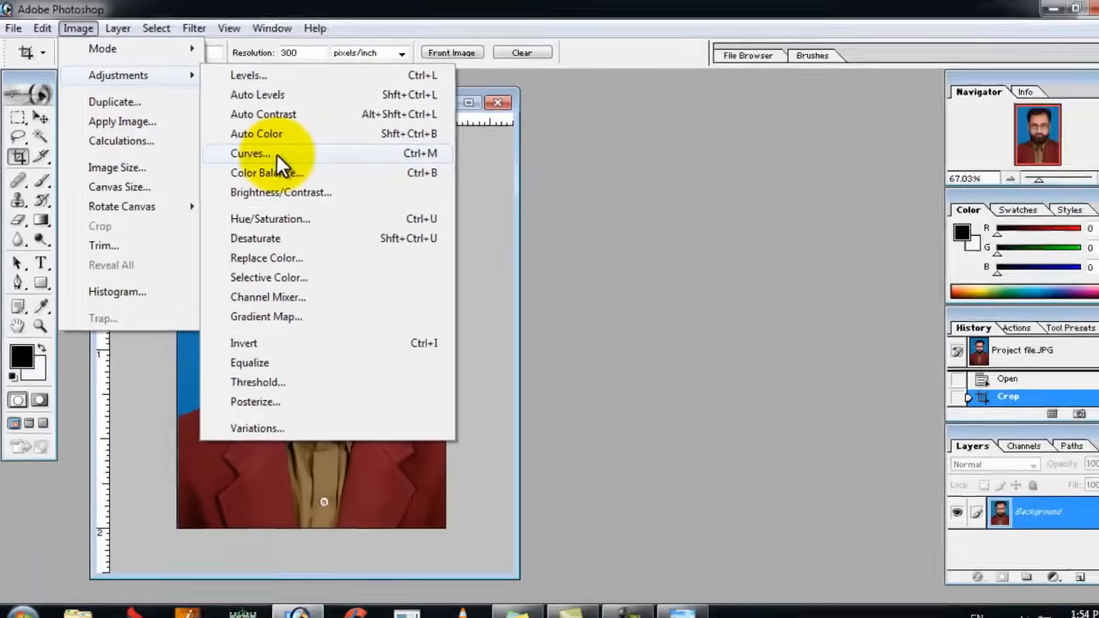
{"action": "left_click", "coordinate": [276, 154]}
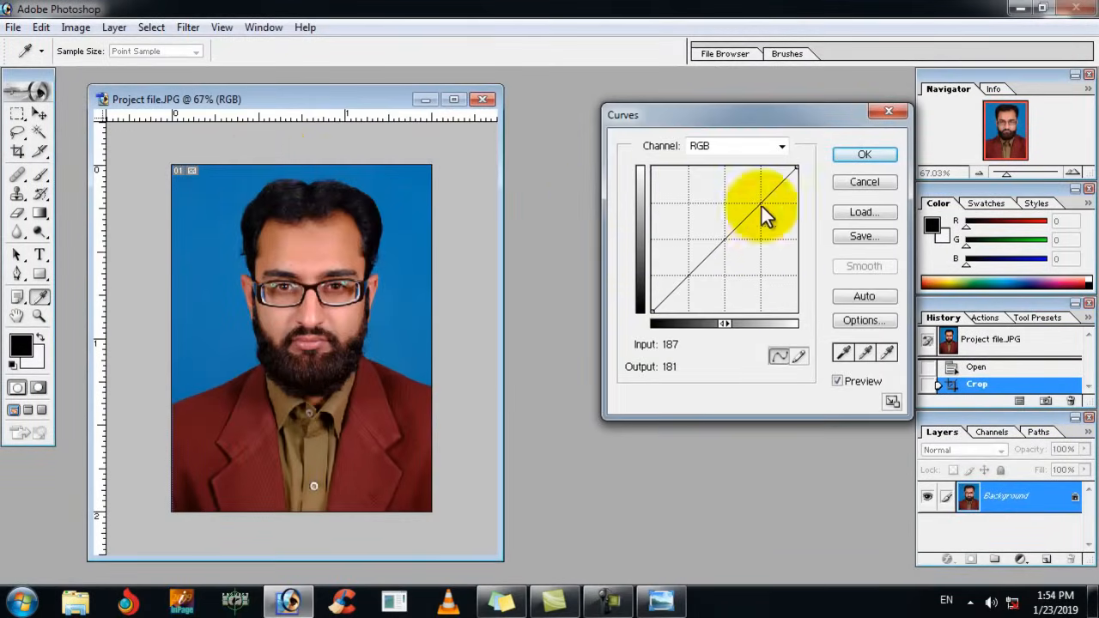
{"action": "left_click_drag", "start_coordinate": [746, 111], "coordinate": [679, 109]}
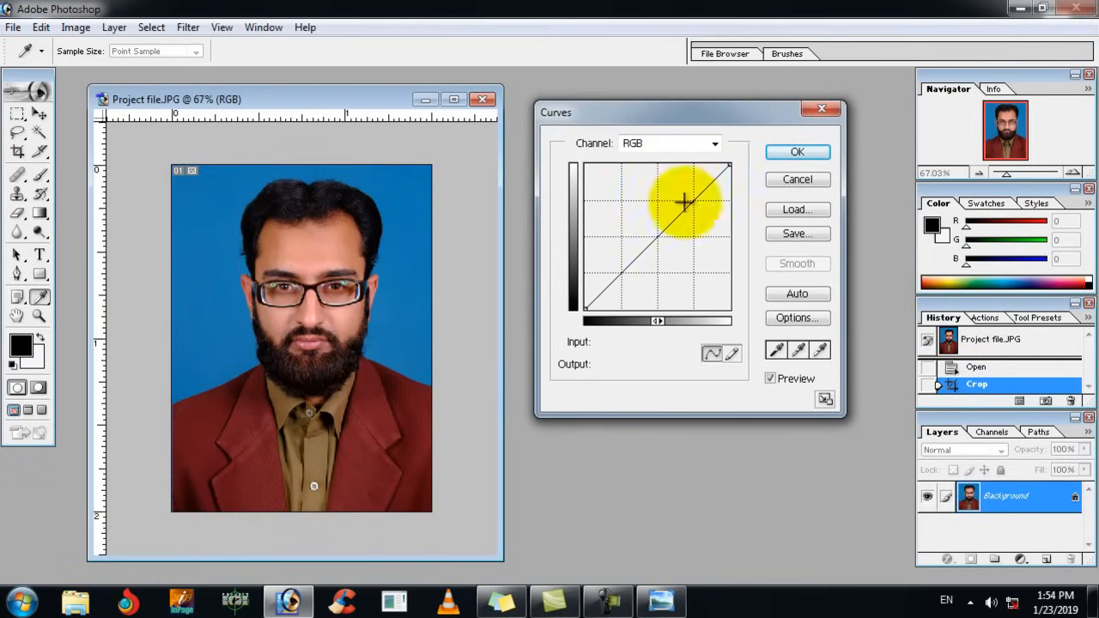
{"action": "mouse_move", "coordinate": [651, 233]}
{"action": "left_mouse_down"}
{"action": "mouse_move", "coordinate": [668, 243]}
{"action": "mouse_move", "coordinate": [649, 231]}
{"action": "left_mouse_up"}
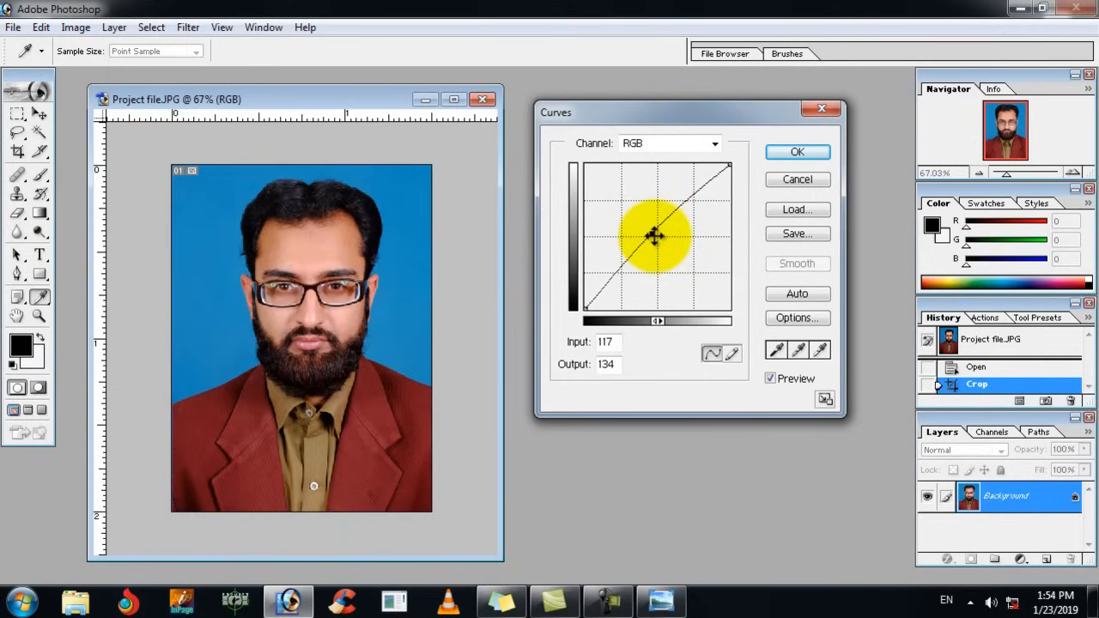
{"action": "left_click", "coordinate": [785, 153]}
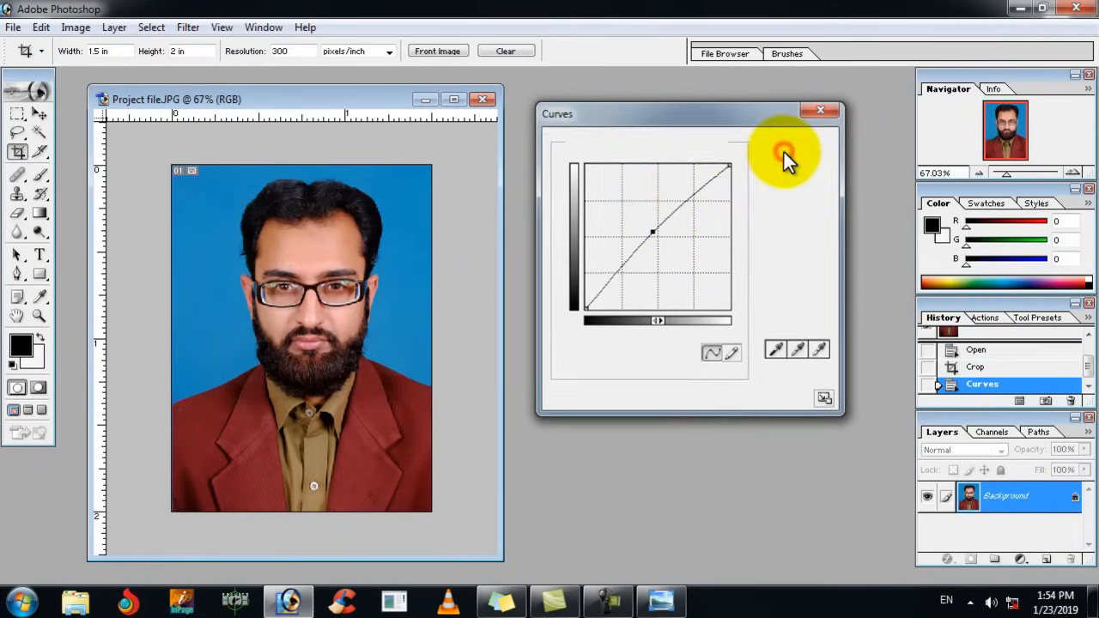
- Select the whole canvas and free-transform the portrait, rotating it -0.1° and scaling it proportionally about its centre to 103.8%
{"action": "left_click_drag", "start_coordinate": [293, 103], "coordinate": [318, 95]}
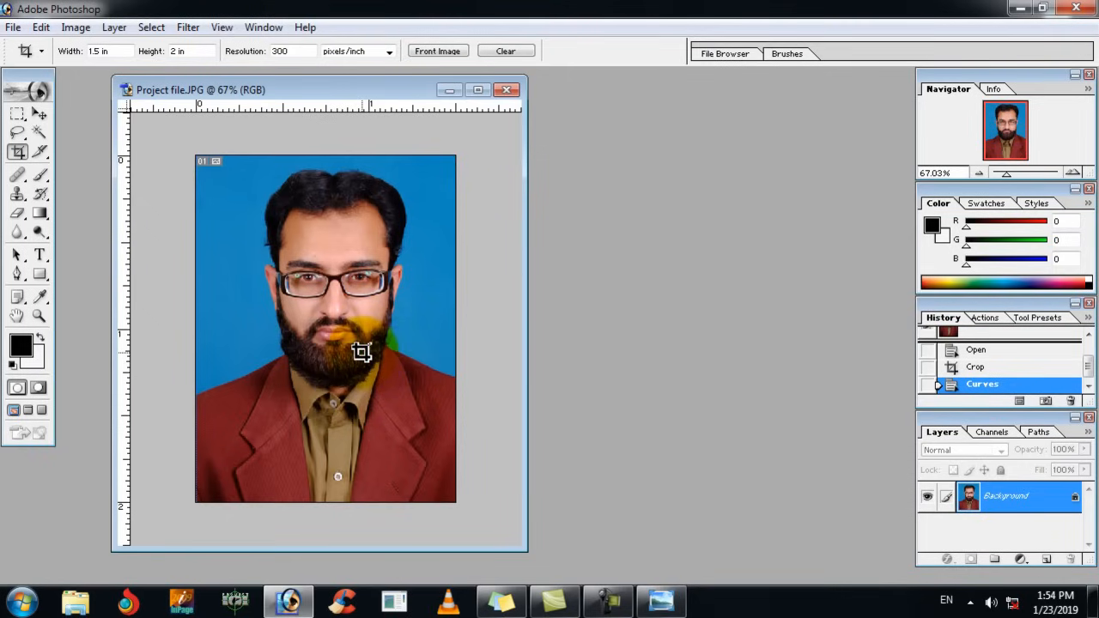
{"action": "key", "text": "ctrl+a"}
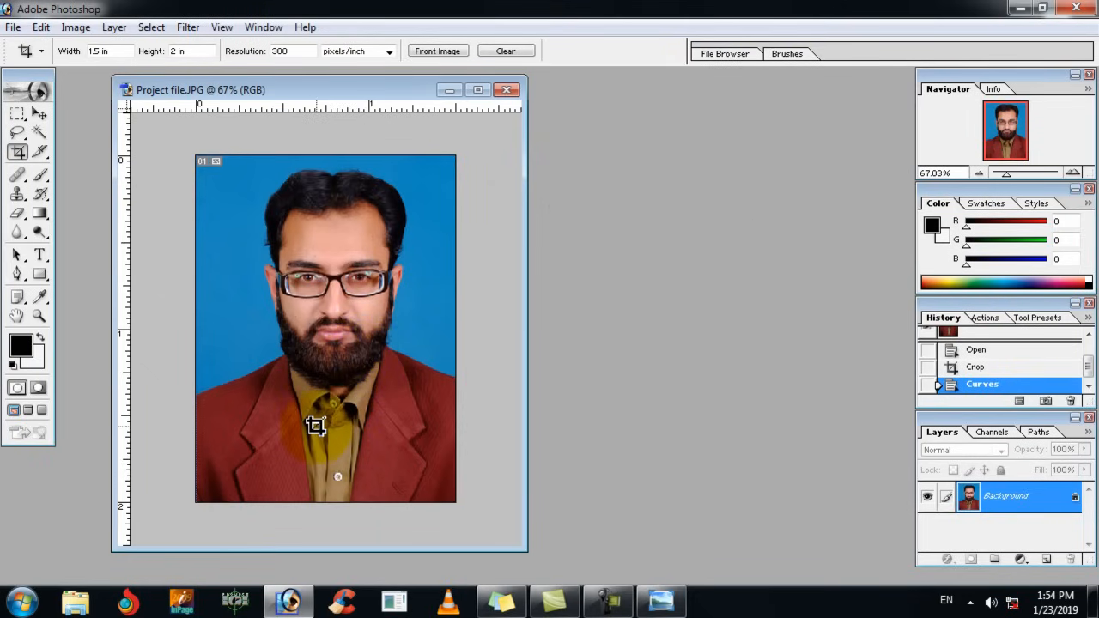
{"action": "key", "text": "ctrl+a"}
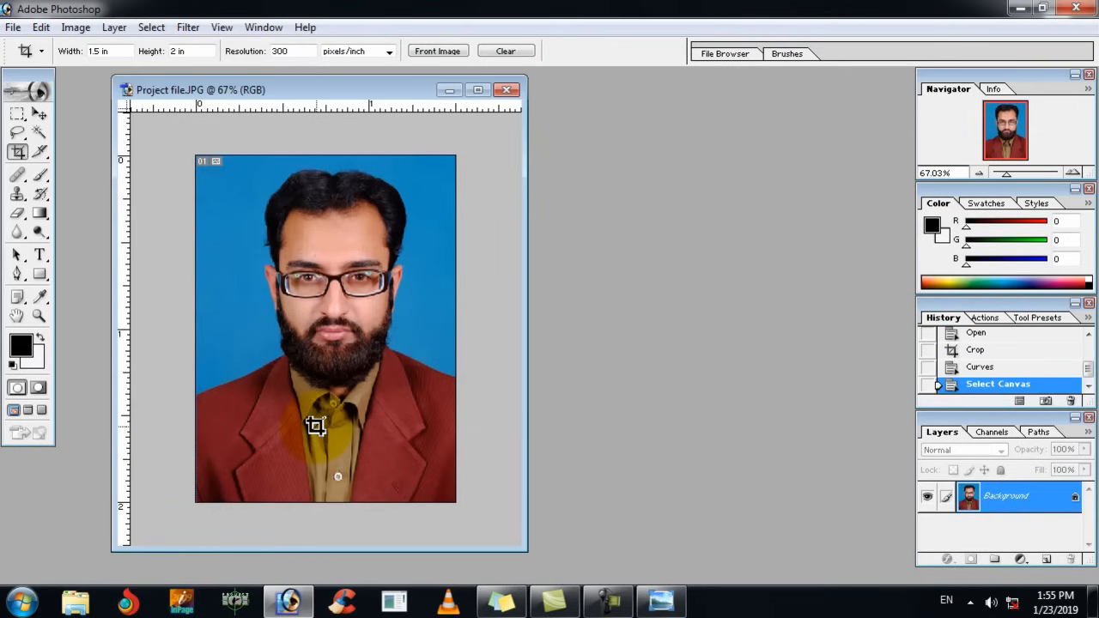
{"action": "left_click", "coordinate": [295, 332]}
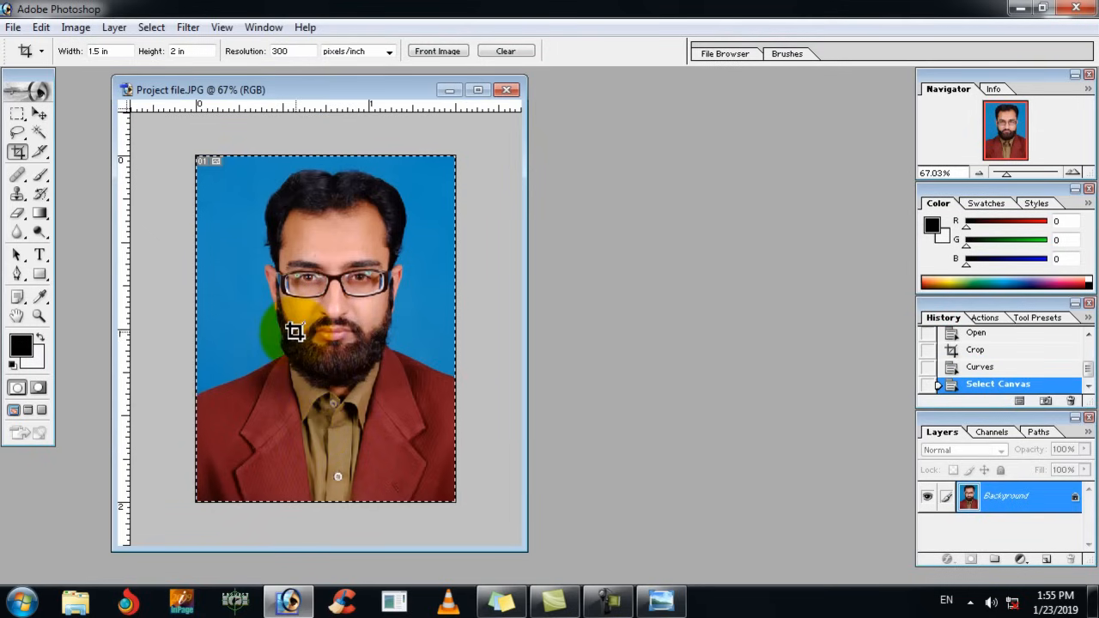
{"action": "key", "text": "ctrl+t"}
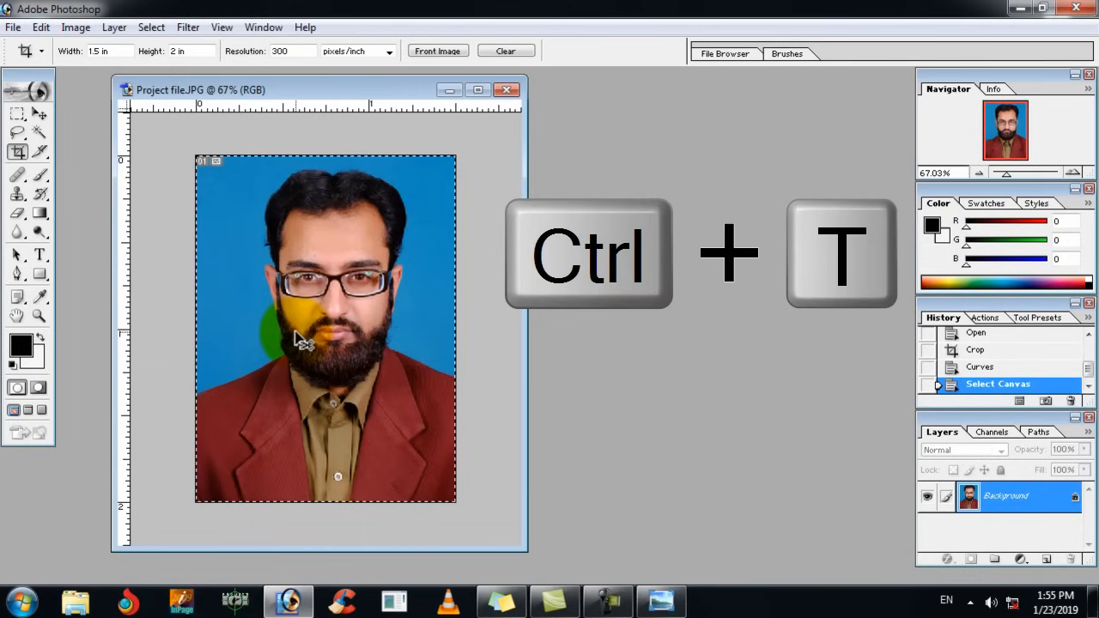
{"action": "left_click_drag", "start_coordinate": [335, 97], "coordinate": [349, 93]}
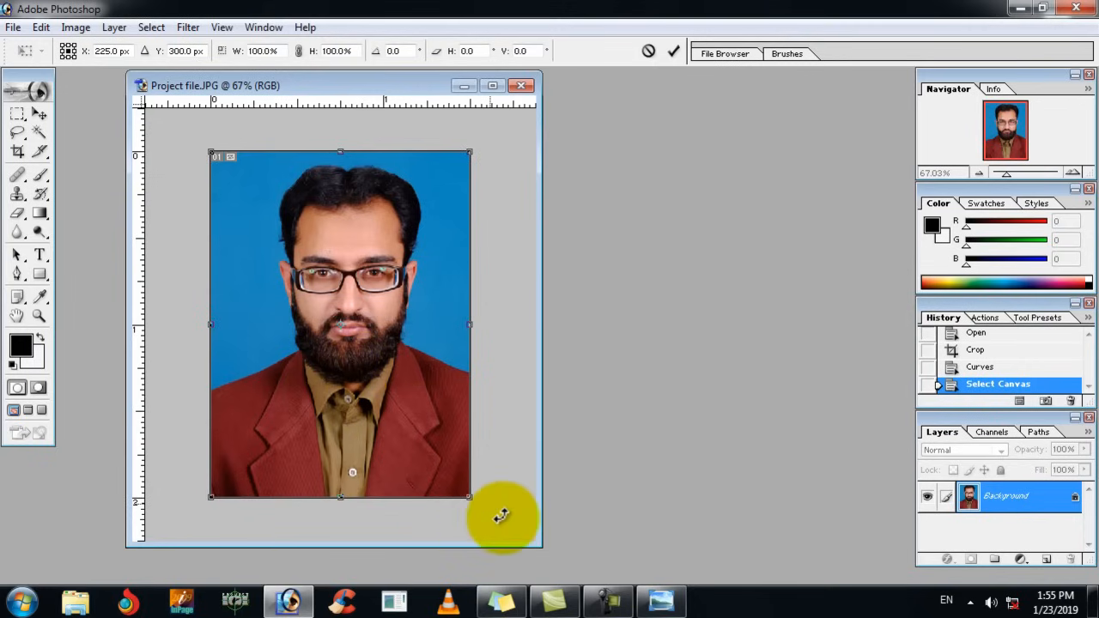
{"action": "left_click_drag", "start_coordinate": [493, 505], "coordinate": [531, 555]}
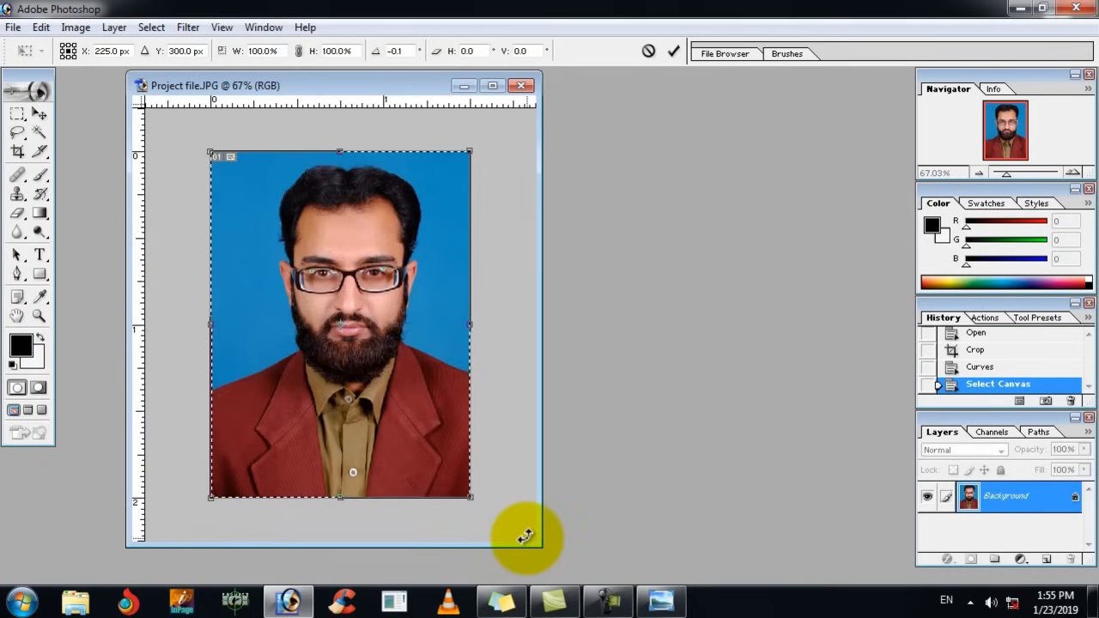
{"action": "key", "text": "shift+alt"}
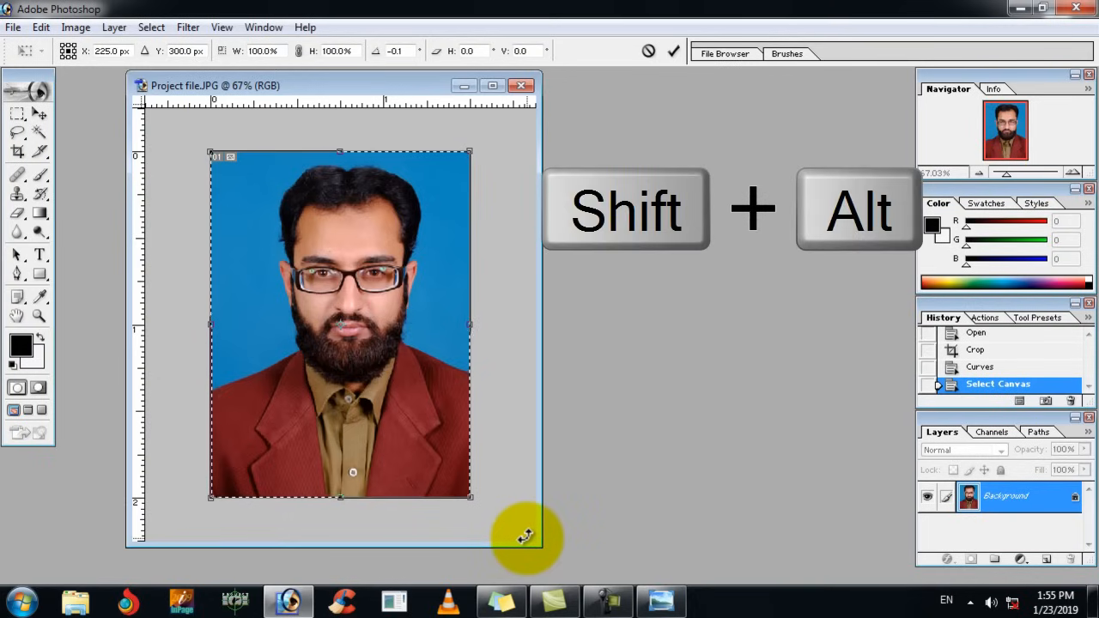
{"action": "mouse_move", "coordinate": [471, 501]}
{"action": "left_mouse_down"}
{"action": "mouse_move", "coordinate": [501, 535]}
{"action": "mouse_move", "coordinate": [447, 465]}
{"action": "mouse_move", "coordinate": [476, 509]}
{"action": "left_mouse_up"}
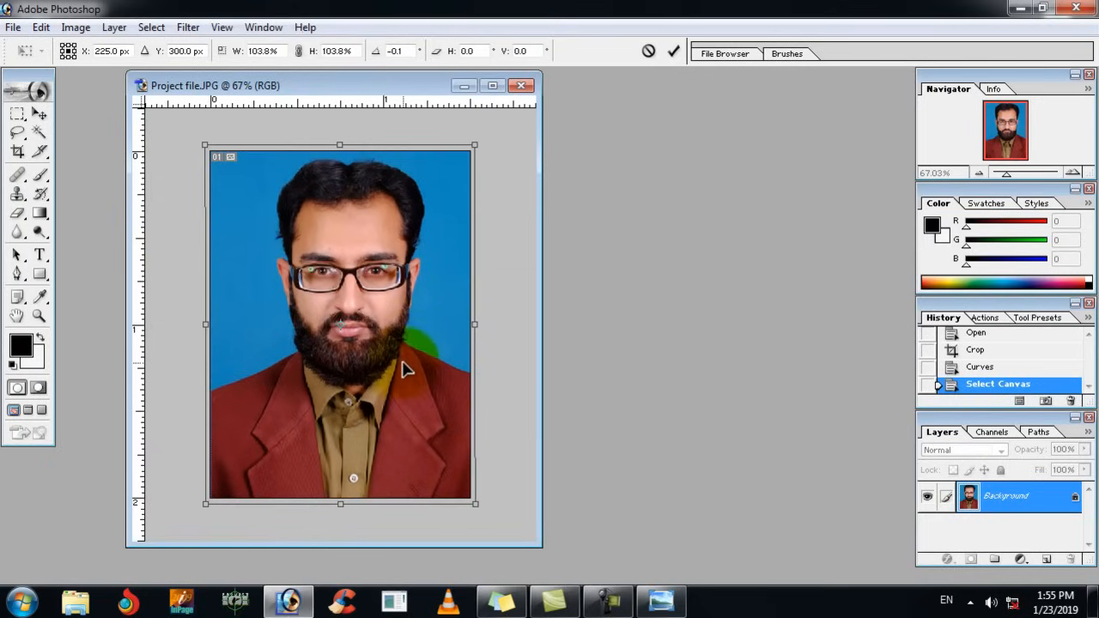
- Shift the portrait to X 215.3 px, Y 311.0 px, widen it to 110.8% to fill the canvas, and apply the transformation
{"action": "left_click_drag", "start_coordinate": [406, 367], "coordinate": [387, 368]}
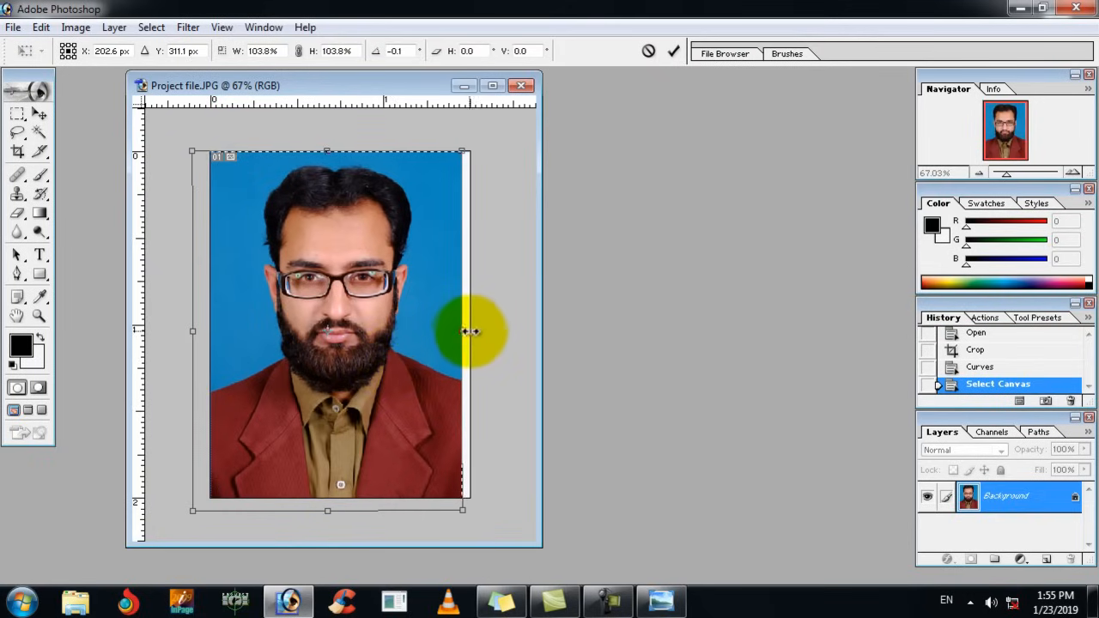
{"action": "left_click_drag", "start_coordinate": [469, 331], "coordinate": [488, 332]}
{"action": "left_click_drag", "start_coordinate": [418, 325], "coordinate": [416, 325]}
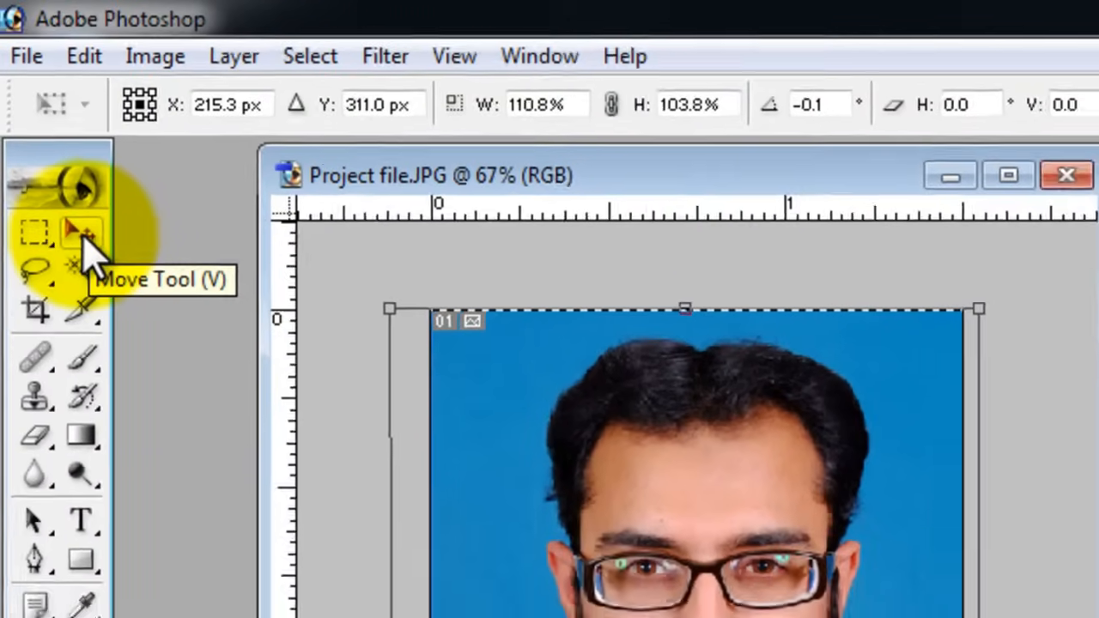
{"action": "left_click", "coordinate": [88, 256]}
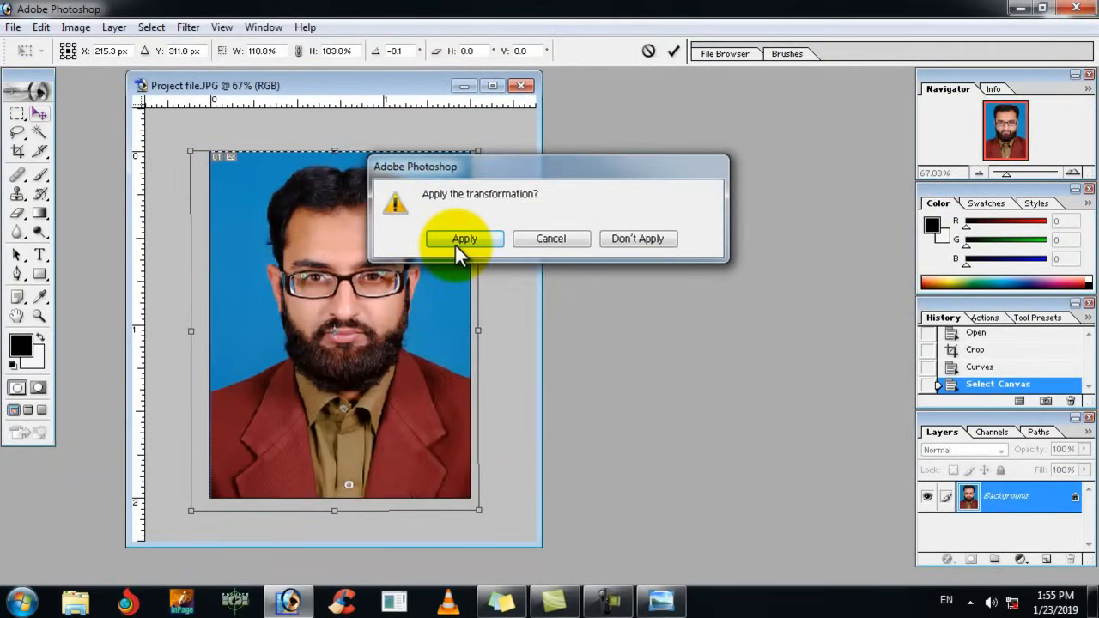
{"action": "left_click", "coordinate": [463, 242]}
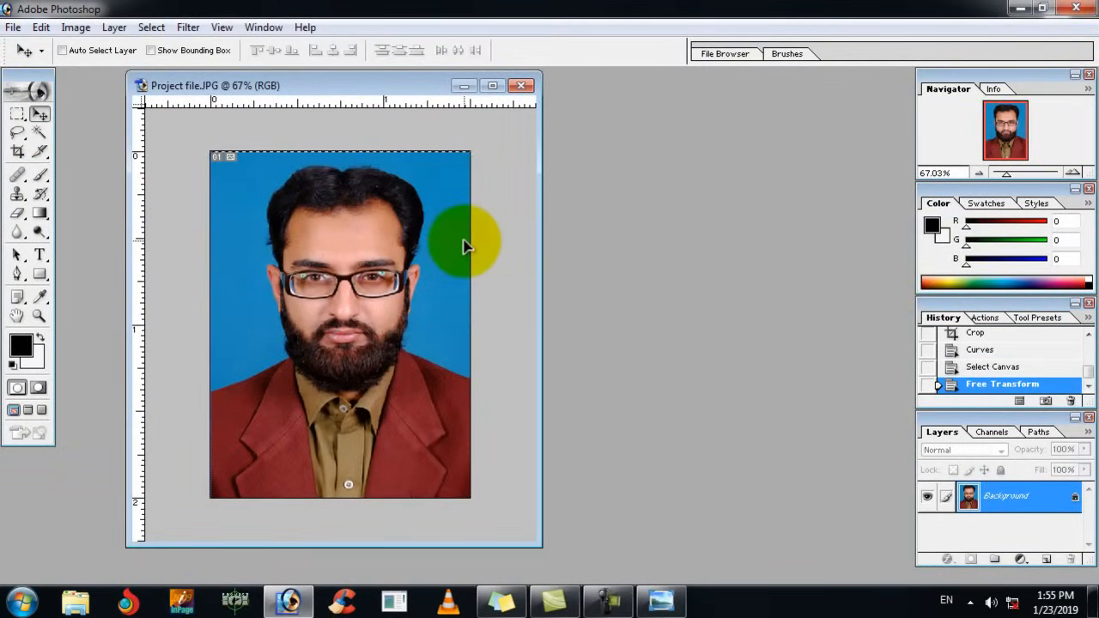
- Select the whole canvas of the portrait and convert the selection into a border selection 18 pixels wide
{"action": "left_click_drag", "start_coordinate": [326, 87], "coordinate": [337, 85]}
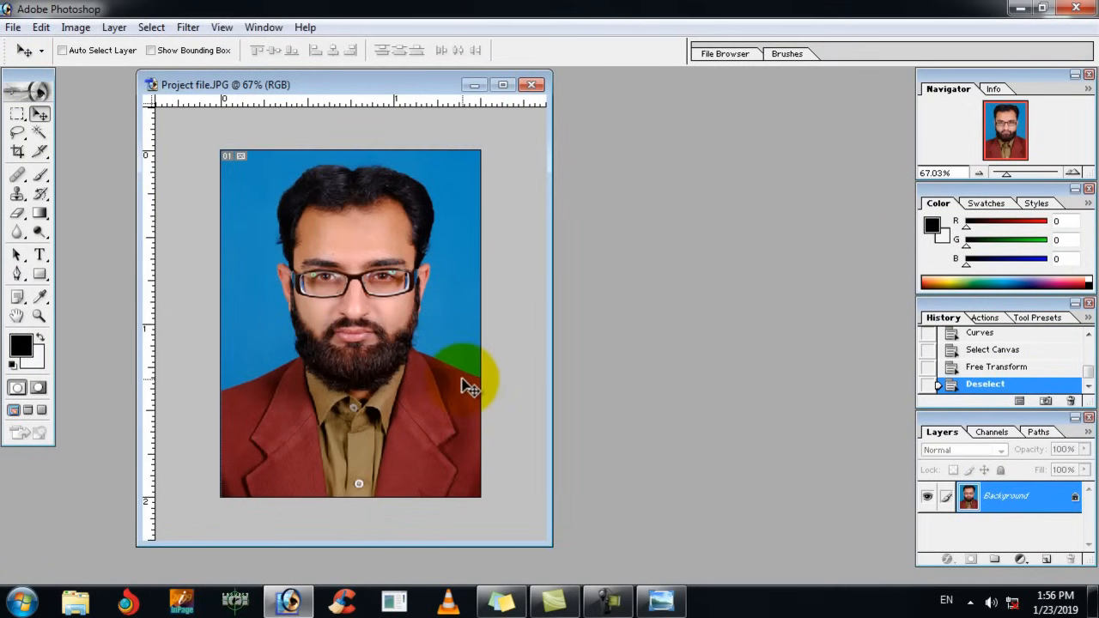
{"action": "key", "text": "ctrl+a"}
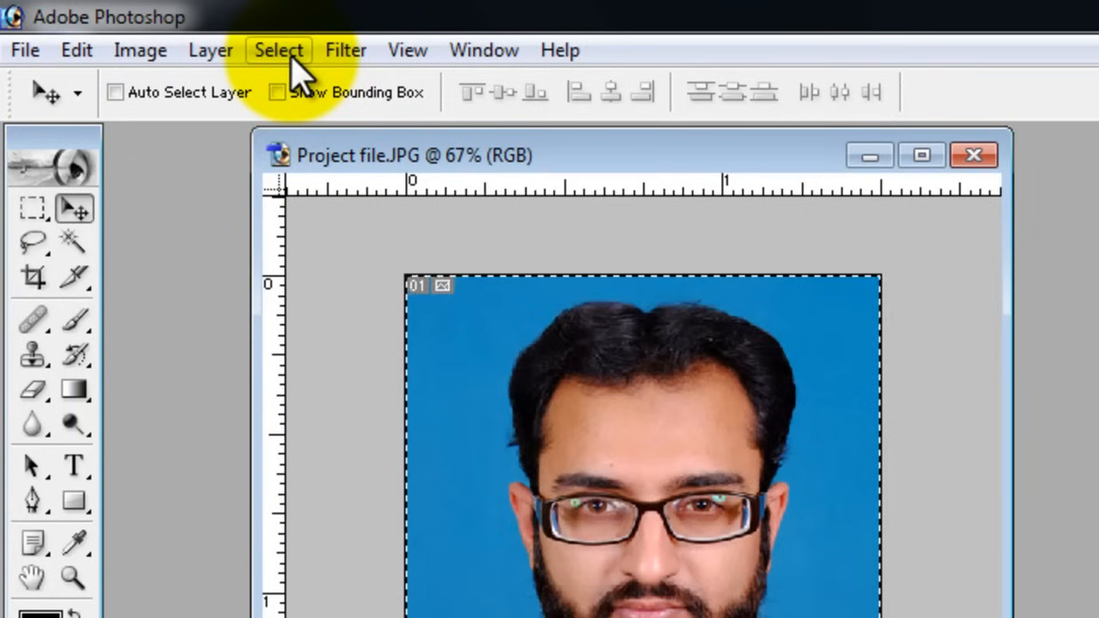
{"action": "left_click", "coordinate": [273, 52]}
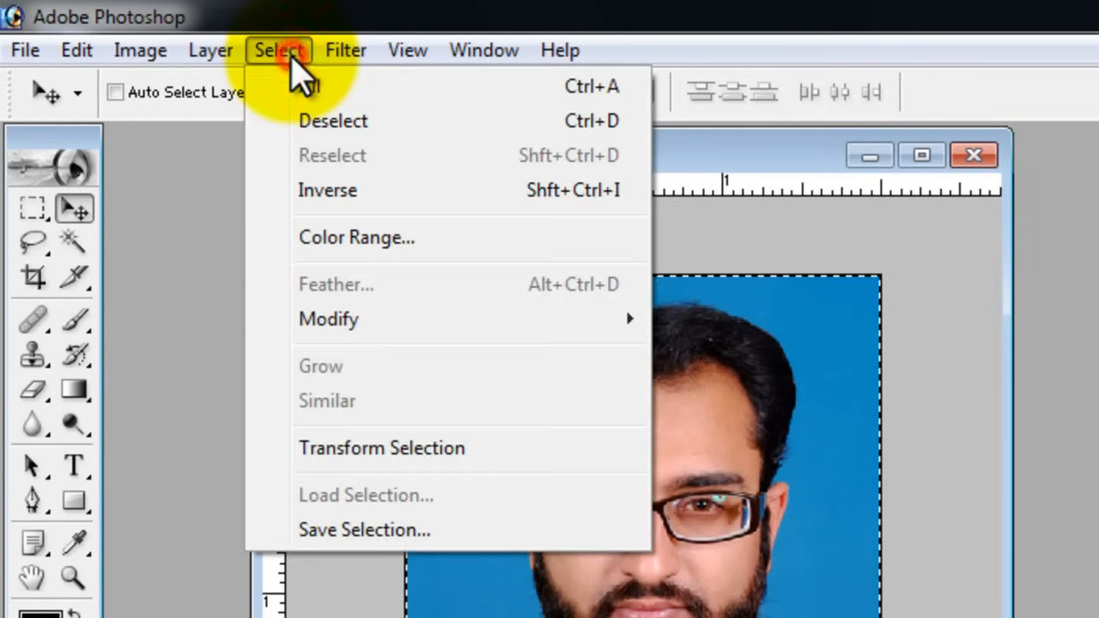
{"action": "mouse_move", "coordinate": [362, 335]}
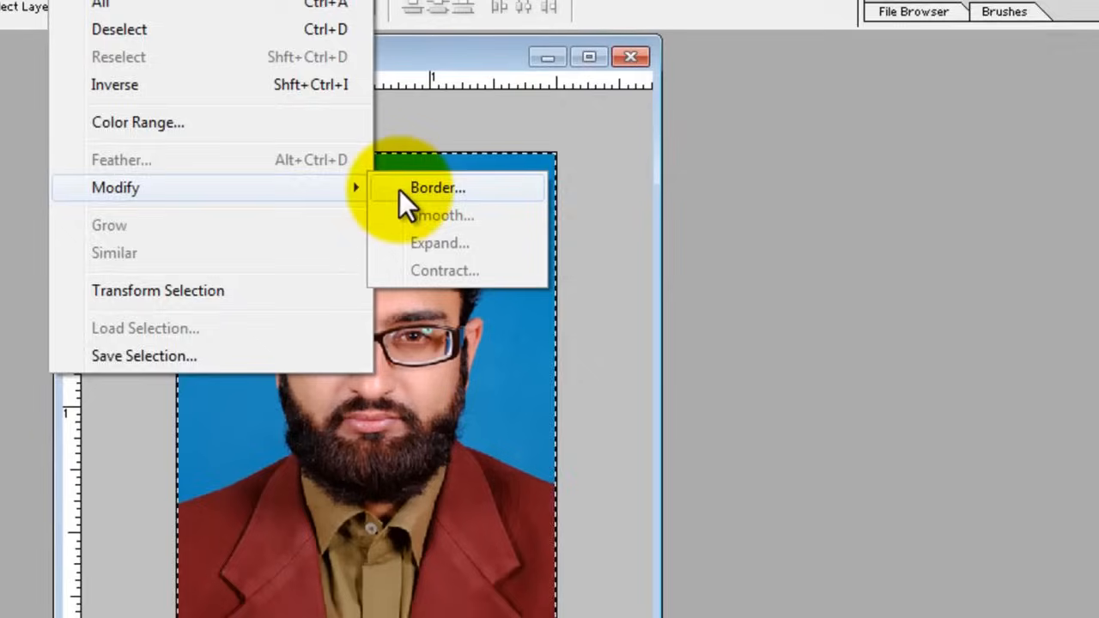
{"action": "left_click", "coordinate": [687, 321]}
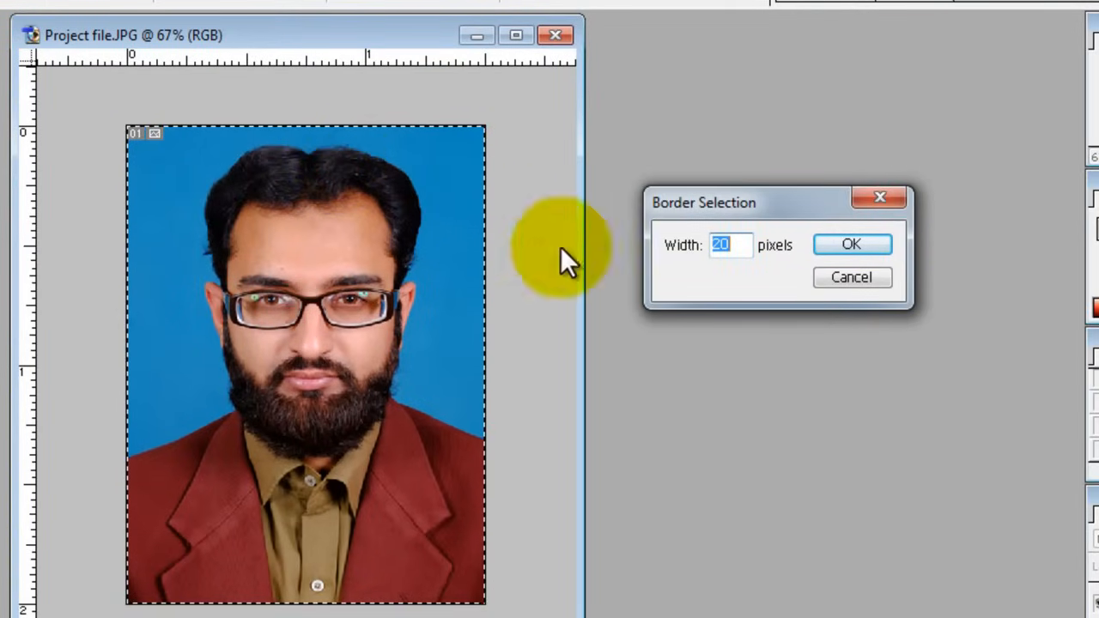
{"action": "left_click", "coordinate": [732, 247]}
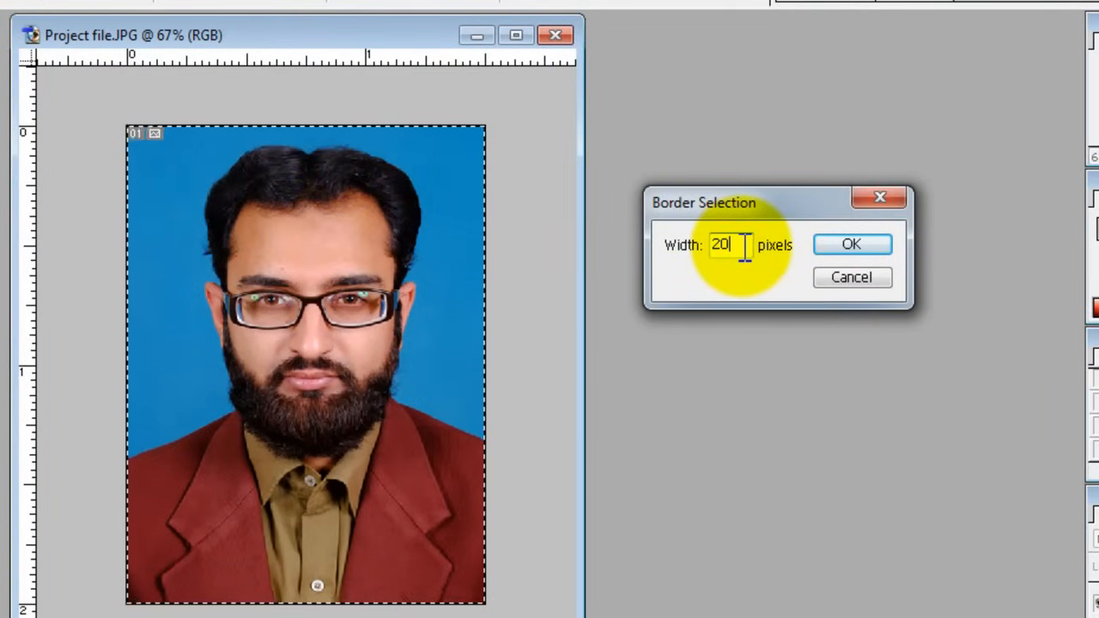
{"action": "left_click_drag", "start_coordinate": [739, 246], "coordinate": [718, 258]}
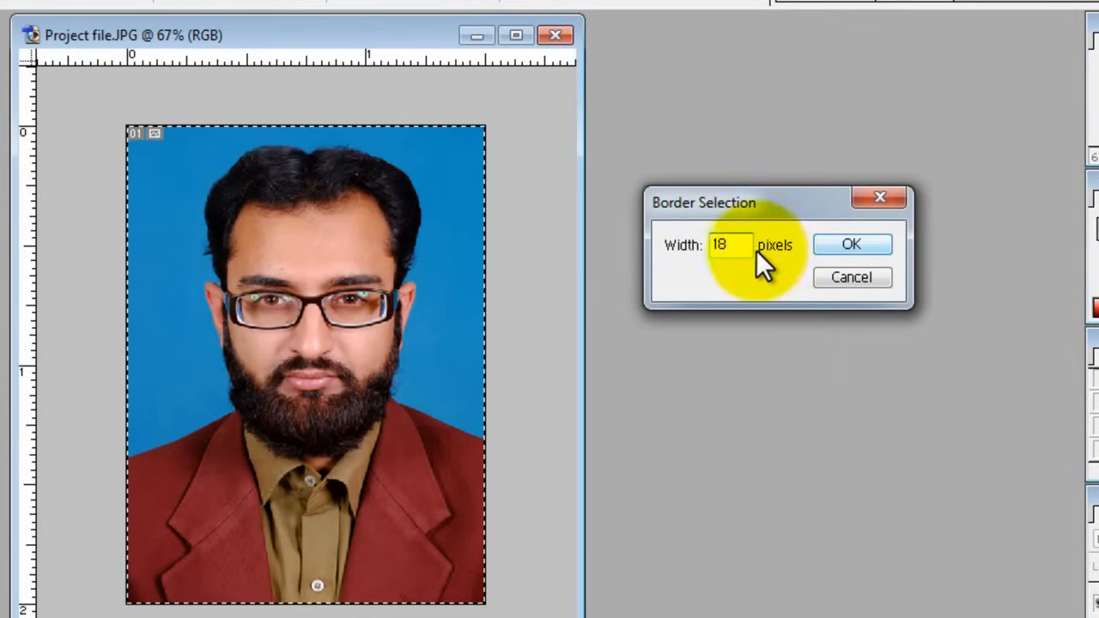
{"action": "left_click", "coordinate": [846, 249]}
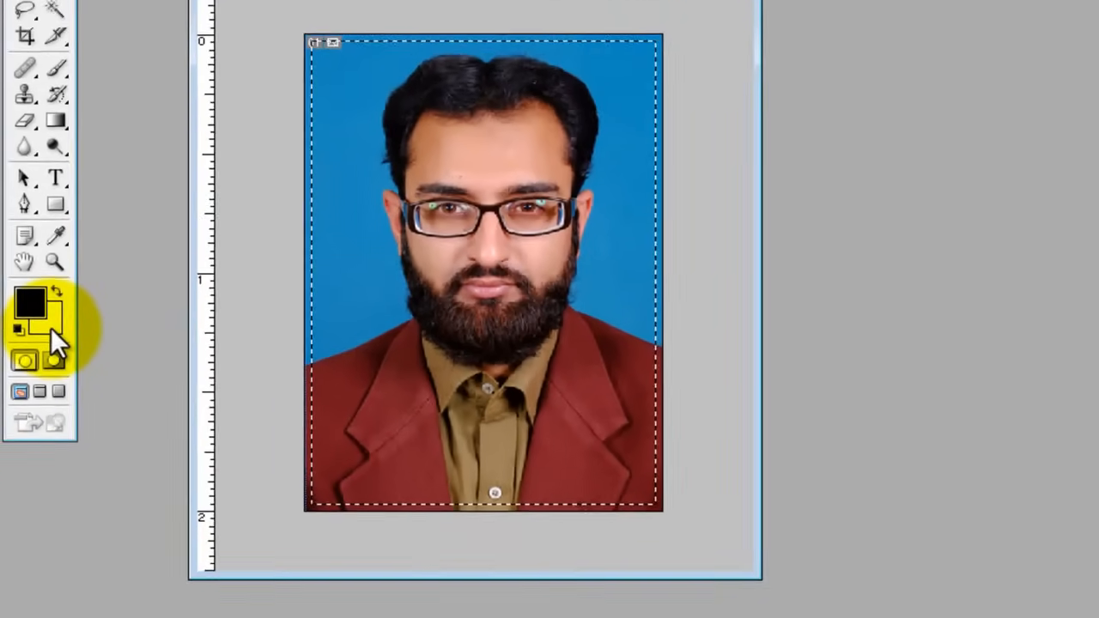
- Set the background color to pure white
{"action": "left_click", "coordinate": [68, 275]}
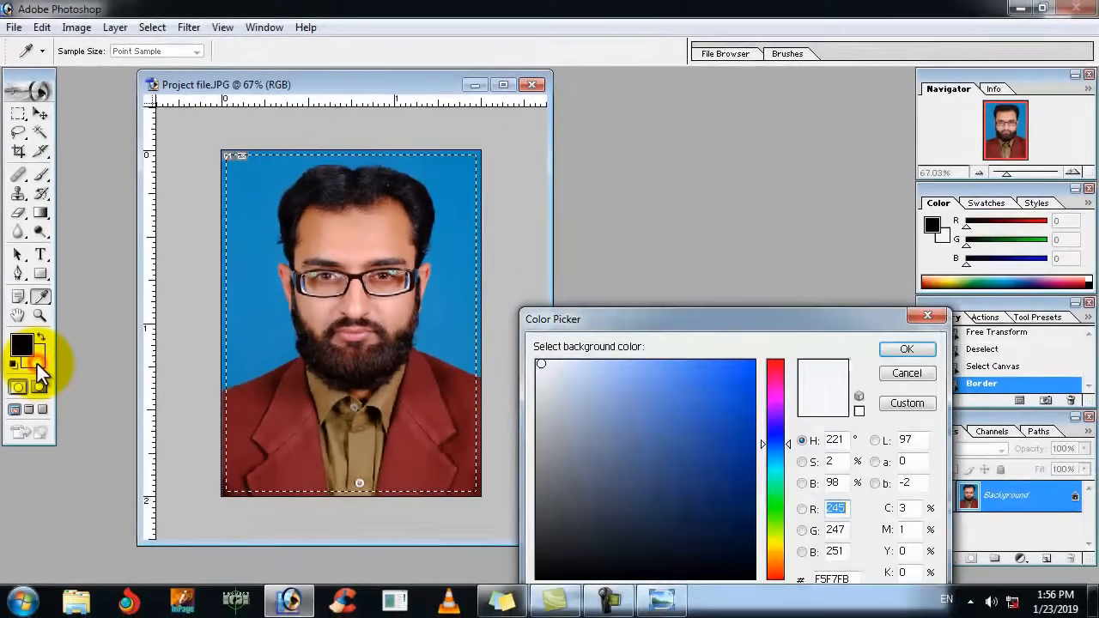
{"action": "left_click", "coordinate": [534, 364]}
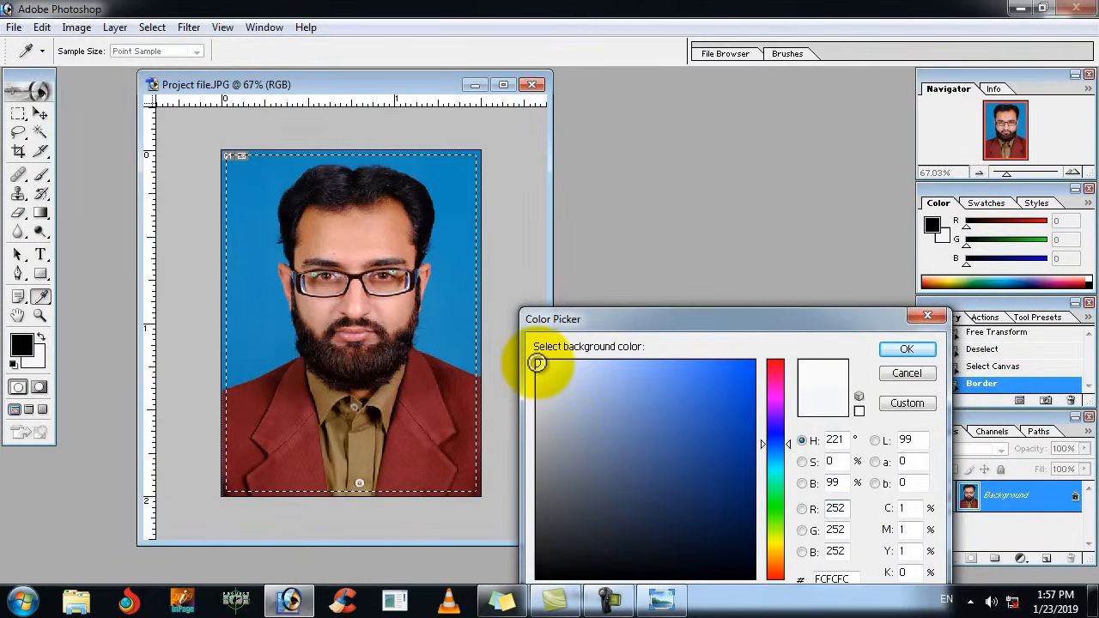
{"action": "left_click", "coordinate": [700, 407]}
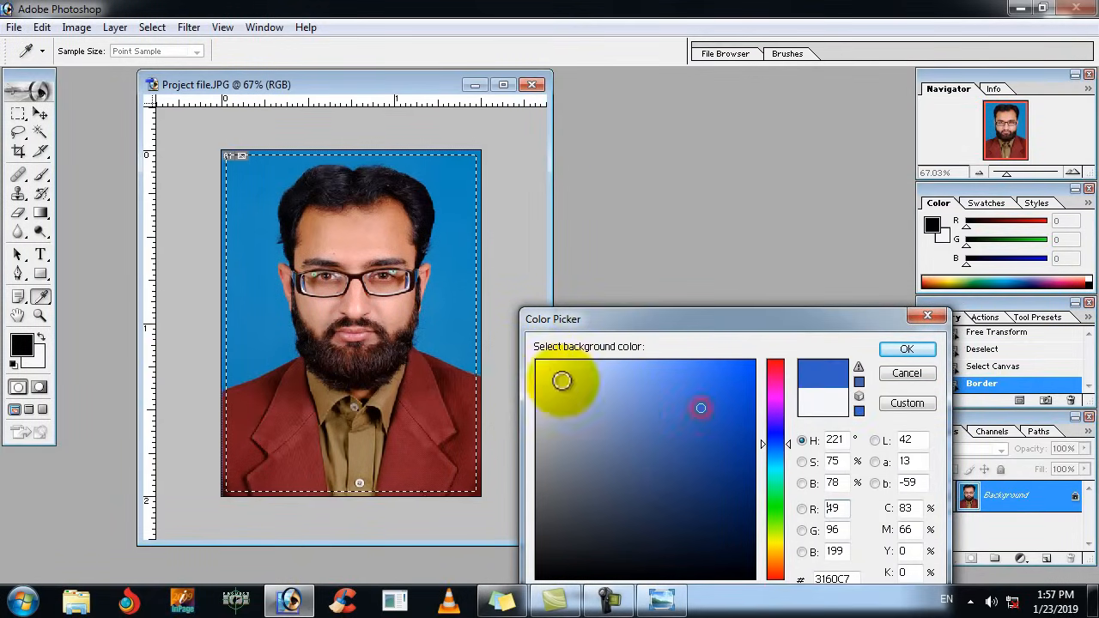
{"action": "left_click", "coordinate": [534, 371]}
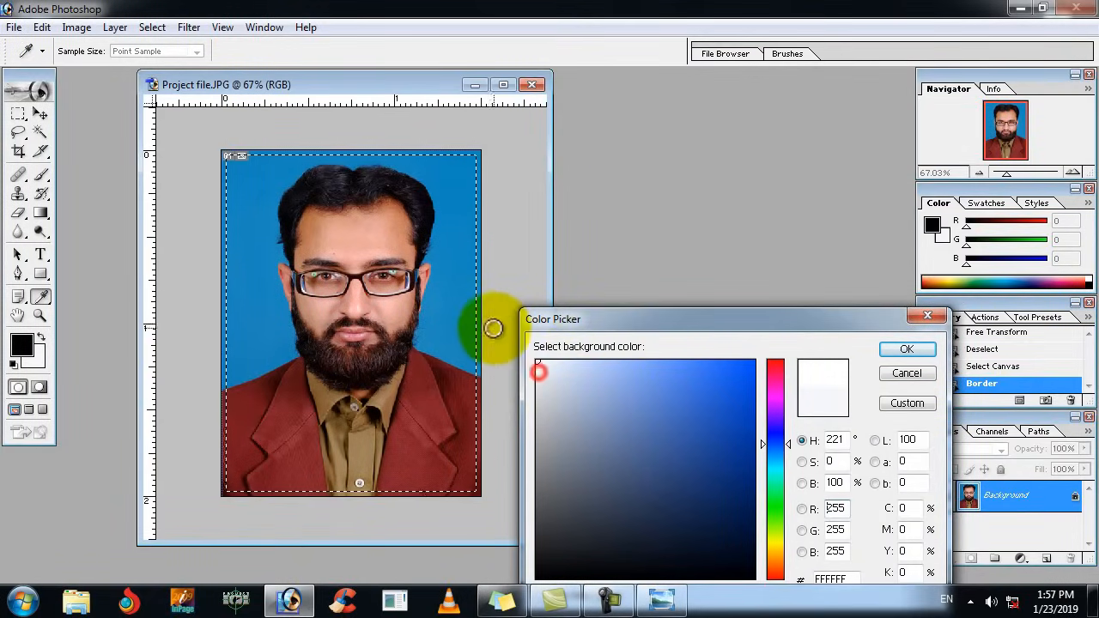
{"action": "left_click", "coordinate": [535, 365]}
{"action": "key", "text": "v"}
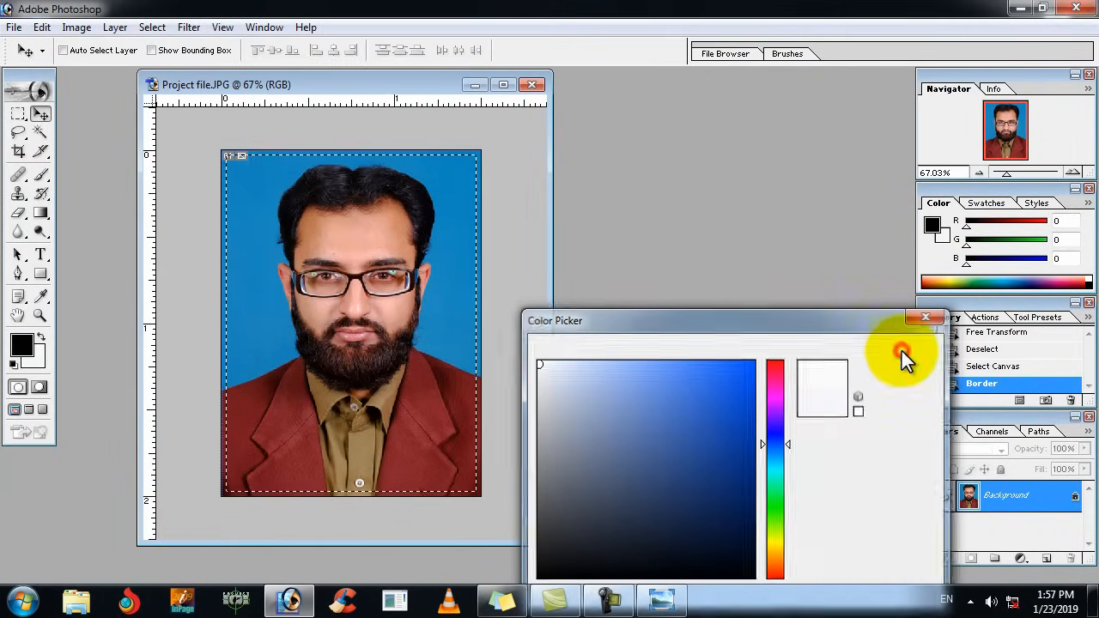
{"action": "left_click", "coordinate": [903, 351]}
- Clear the border selection to the white background color and deselect it
{"action": "key", "text": "Delete"}
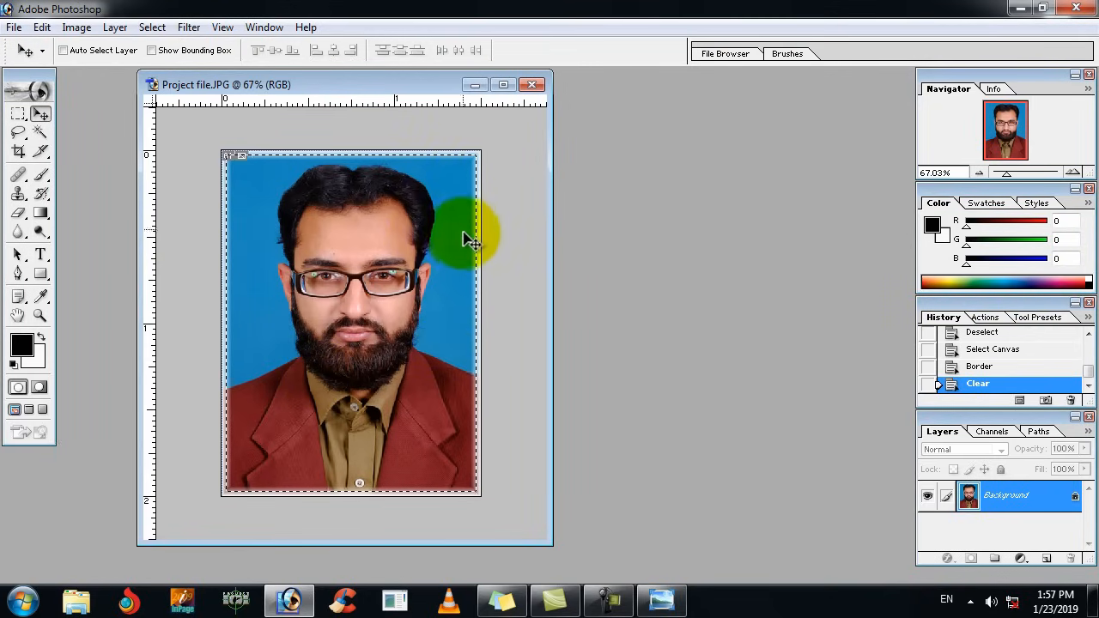
{"action": "key", "text": "ctrl+d"}
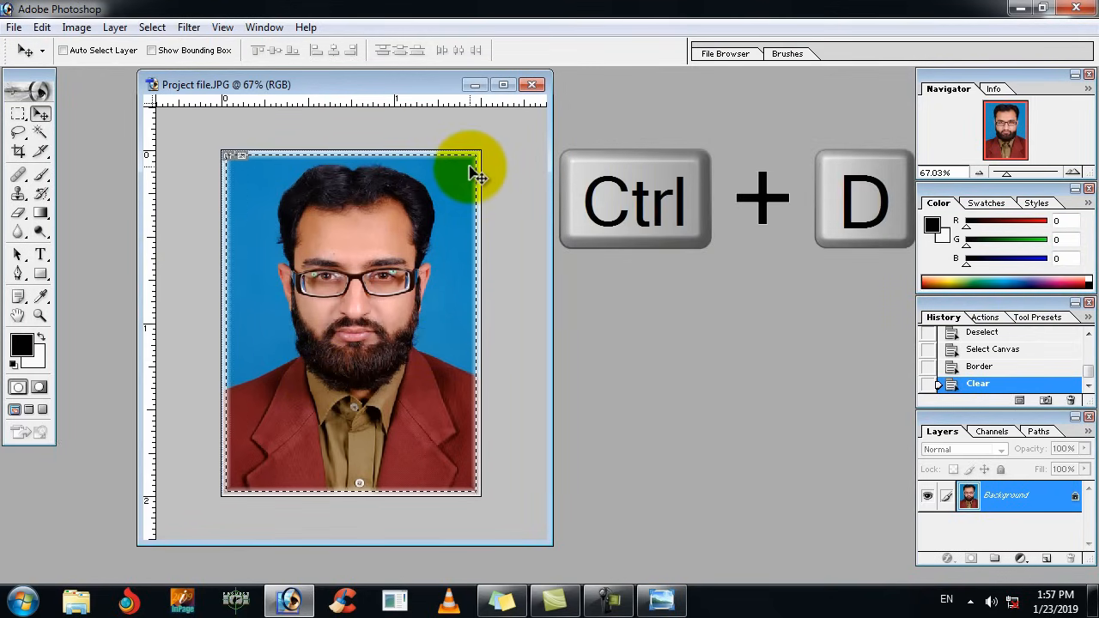
{"action": "left_click_drag", "start_coordinate": [372, 84], "coordinate": [335, 84]}
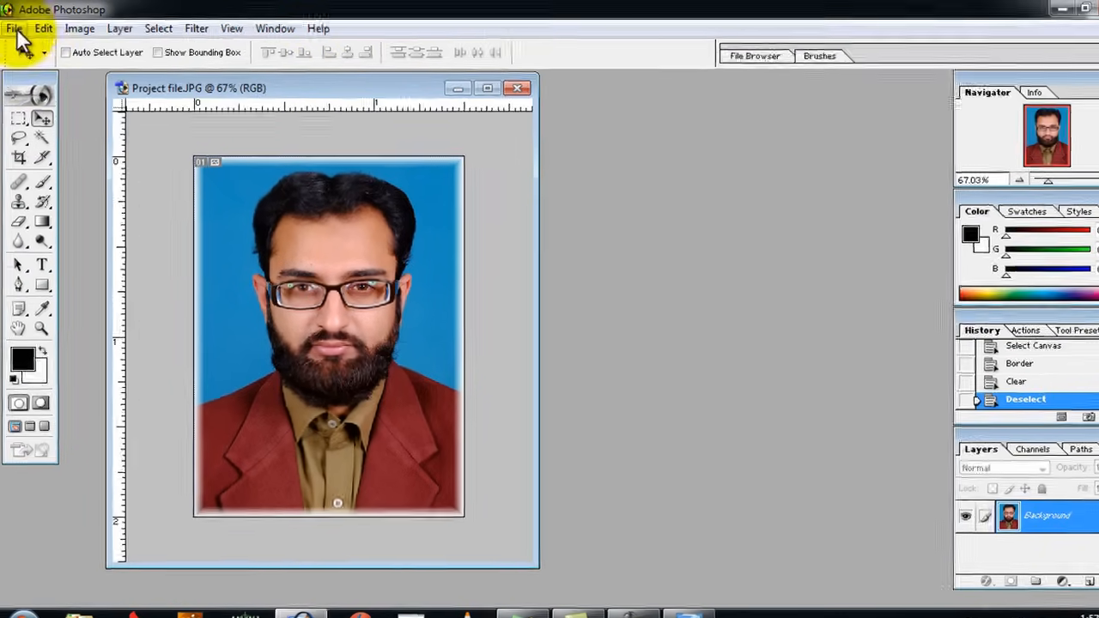
- Create a new RGB document from the 4 x 6 inch preset at 300 pixels/inch with transparent contents
{"action": "left_click", "coordinate": [14, 26]}
{"action": "left_click", "coordinate": [21, 46]}
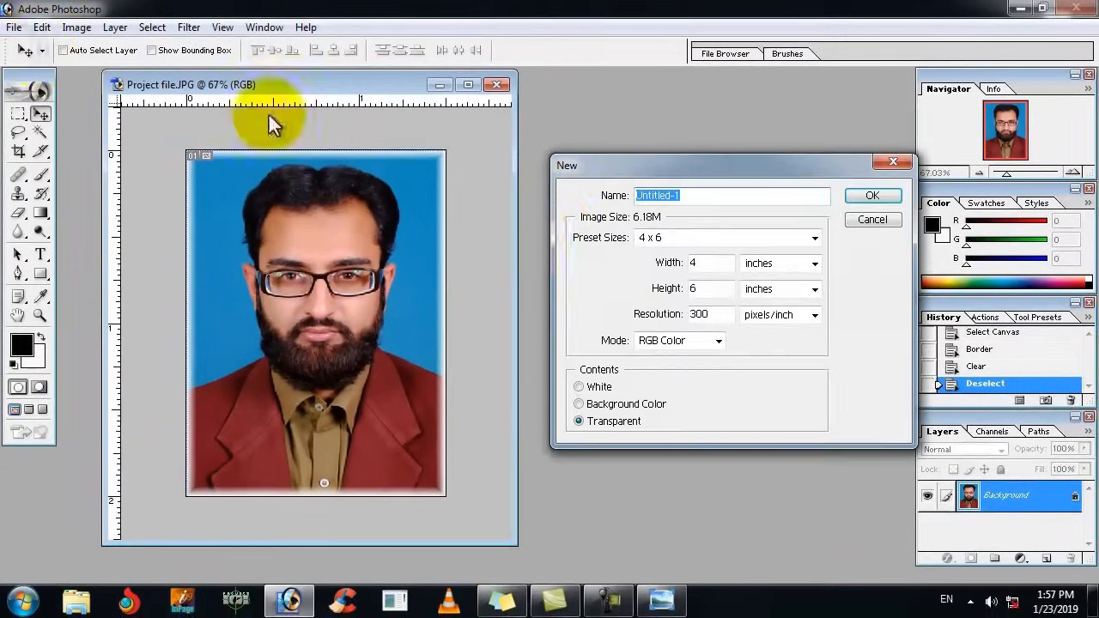
{"action": "left_click", "coordinate": [712, 238]}
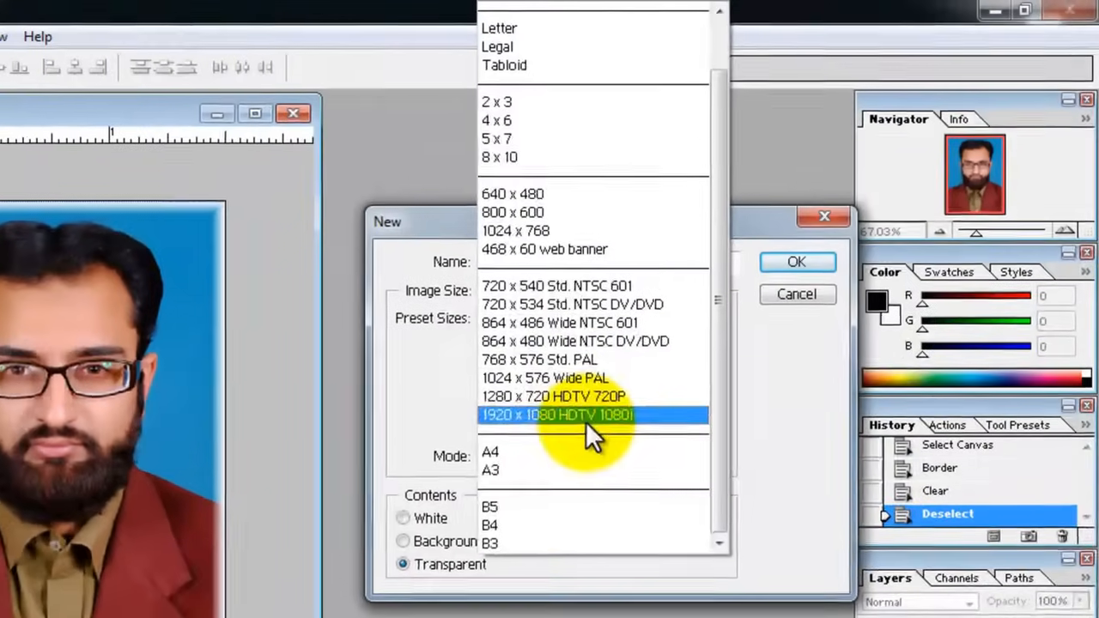
{"action": "left_click", "coordinate": [556, 121]}
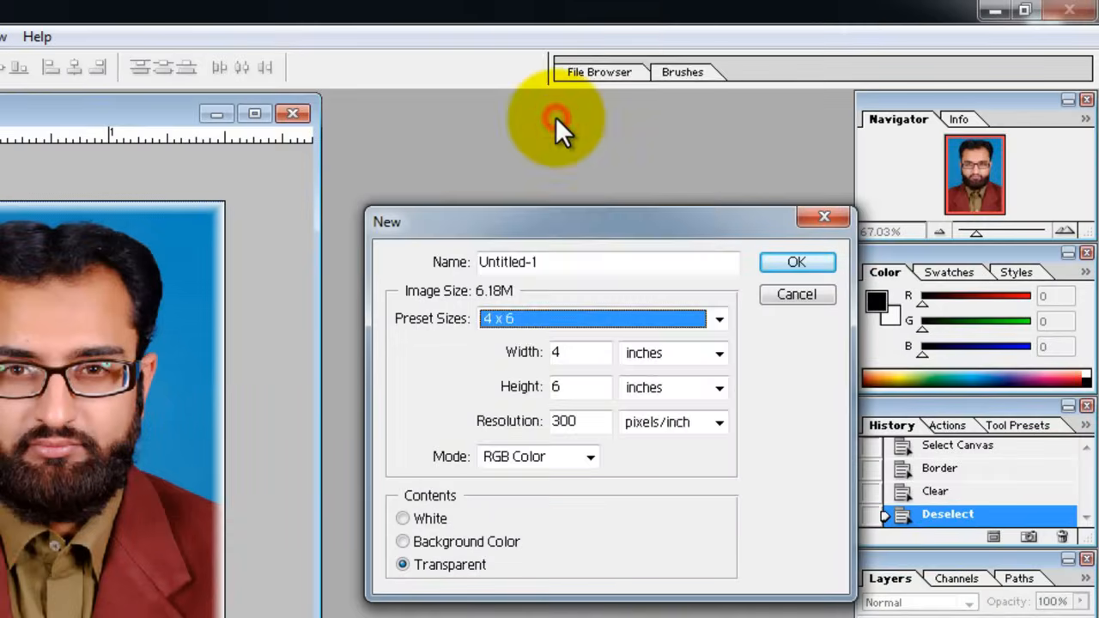
{"action": "left_click_drag", "start_coordinate": [590, 423], "coordinate": [555, 423]}
{"action": "left_click", "coordinate": [582, 422]}
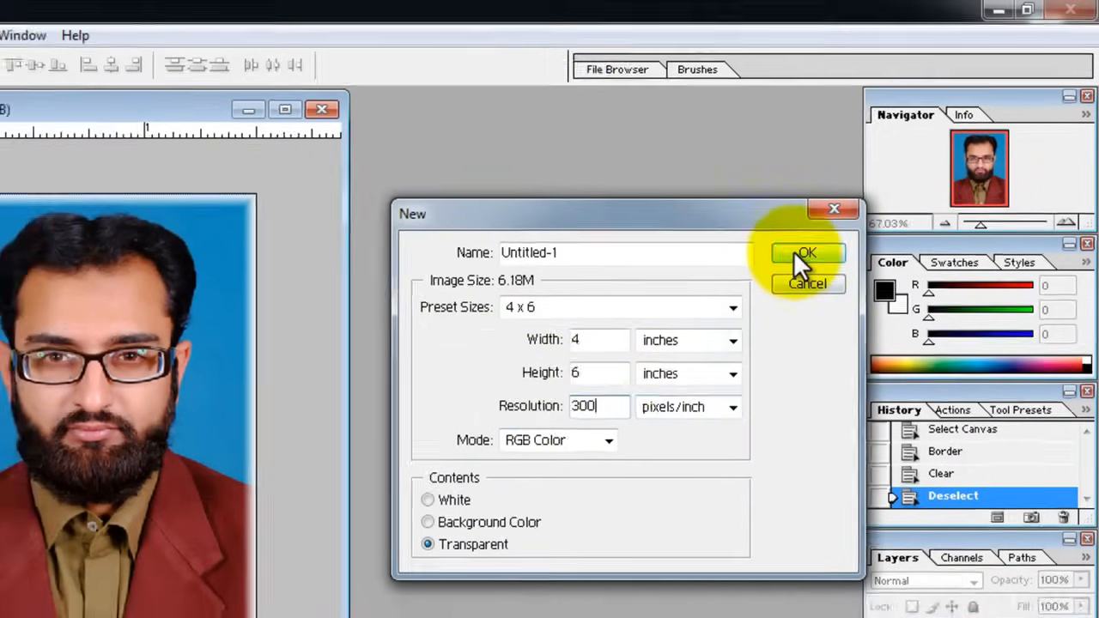
{"action": "left_click", "coordinate": [797, 262]}
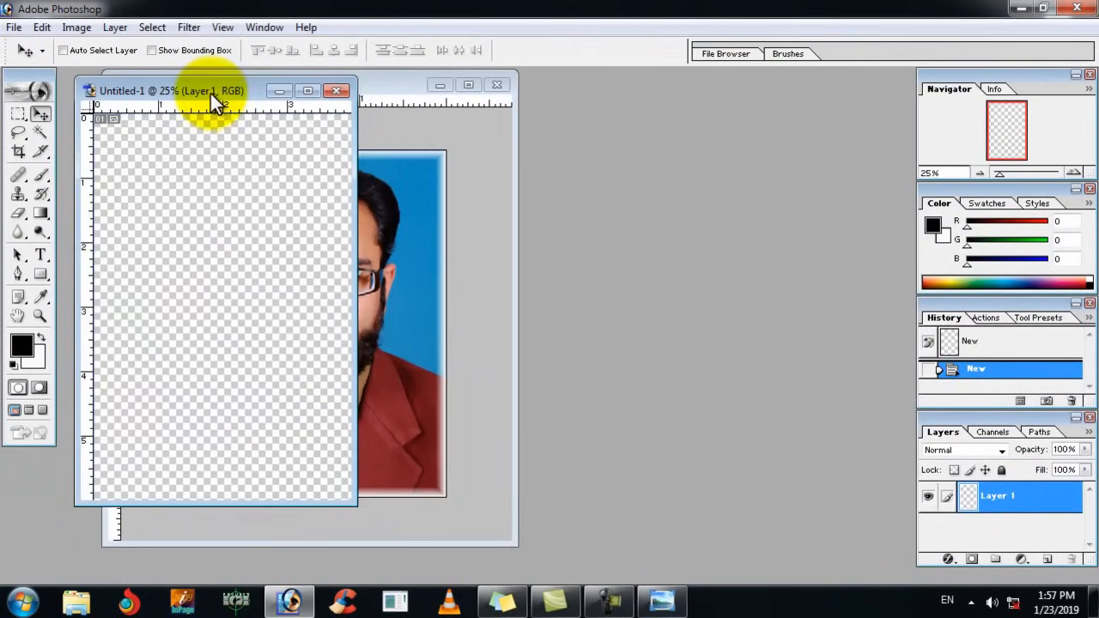
- Place the new blank document beside the portrait and rotate its canvas 90° clockwise
{"action": "left_click_drag", "start_coordinate": [211, 93], "coordinate": [669, 105]}
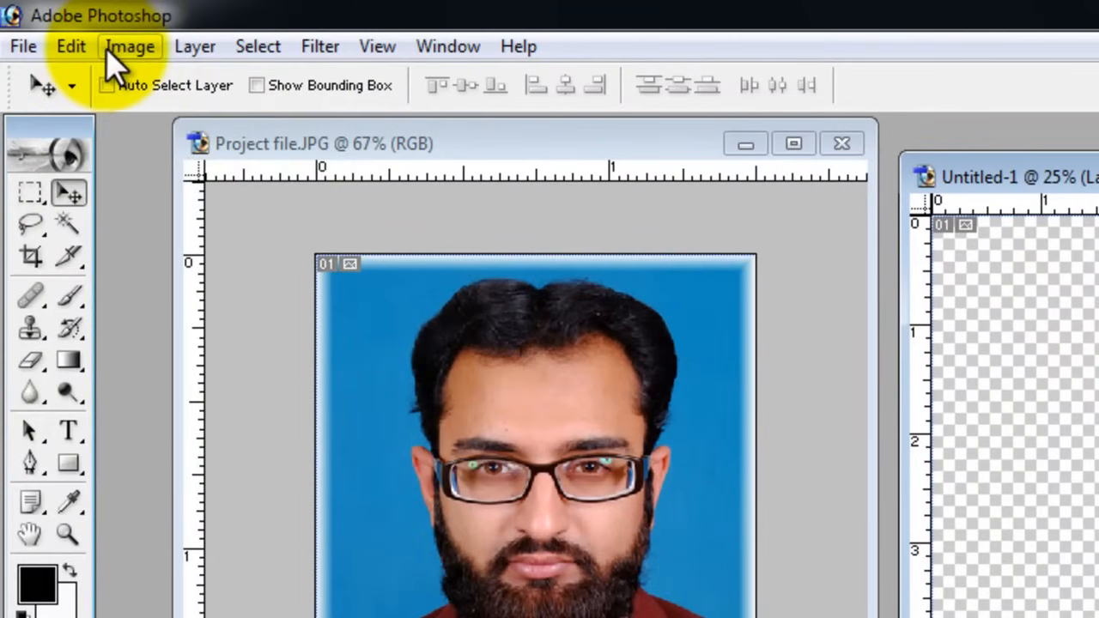
{"action": "left_click", "coordinate": [72, 32]}
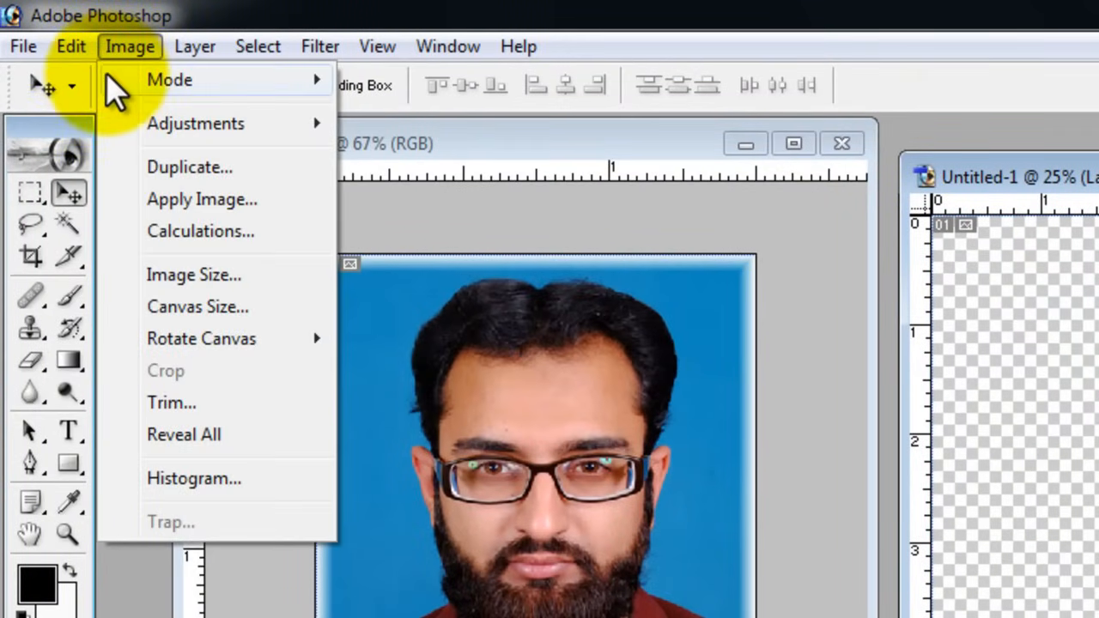
{"action": "mouse_move", "coordinate": [189, 350]}
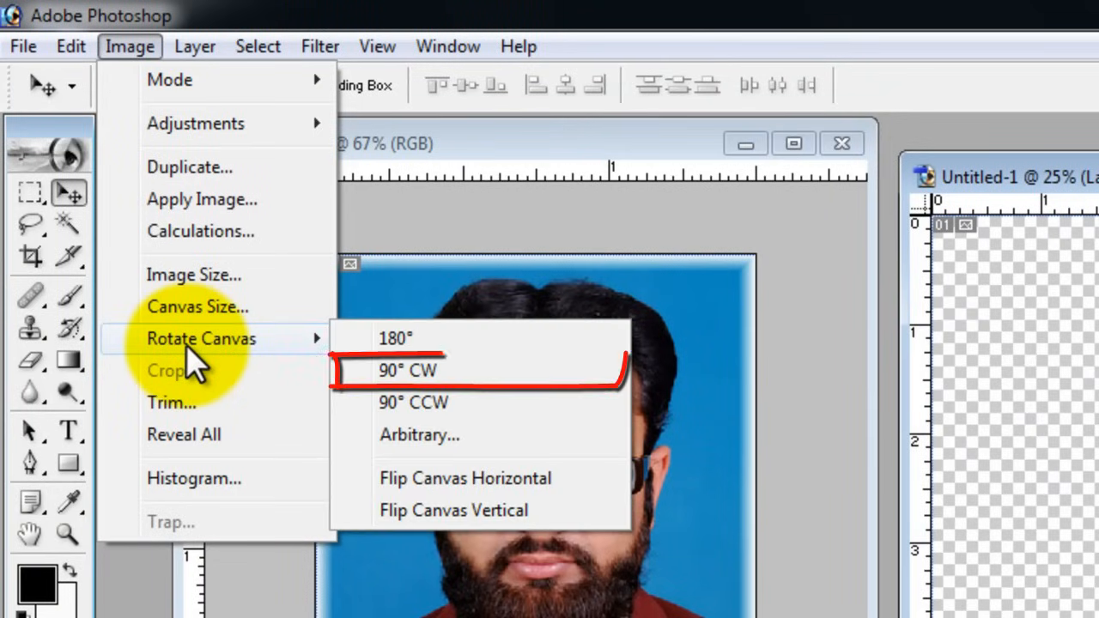
{"action": "left_click", "coordinate": [420, 370]}
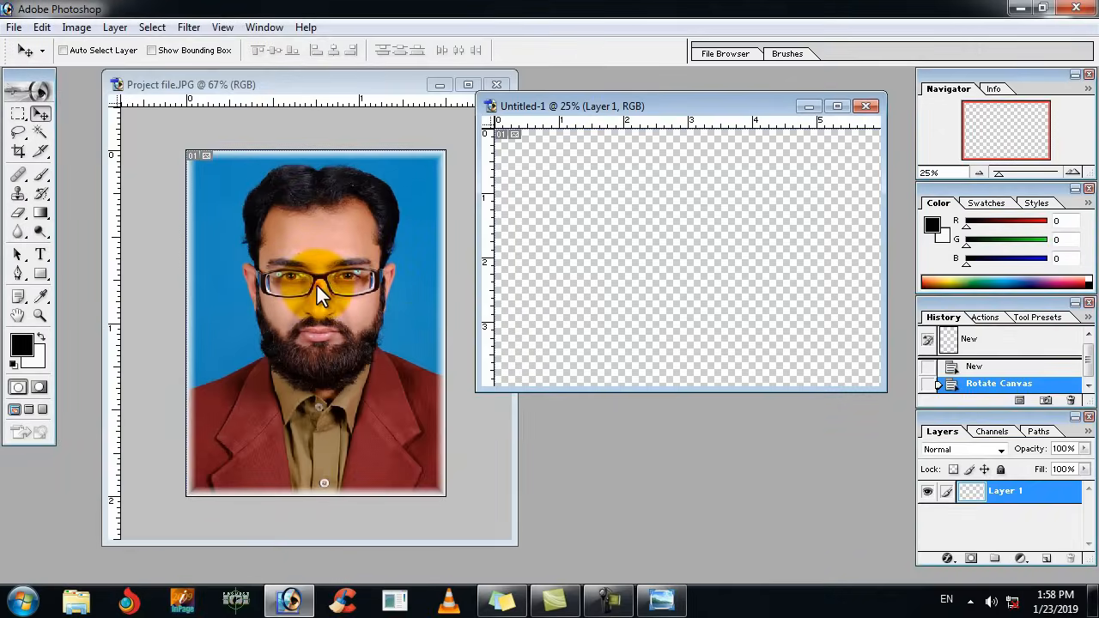
- Define the bordered portrait in Project file.JPG as a pattern named 123
{"action": "left_click", "coordinate": [316, 286]}
{"action": "left_click", "coordinate": [623, 234]}
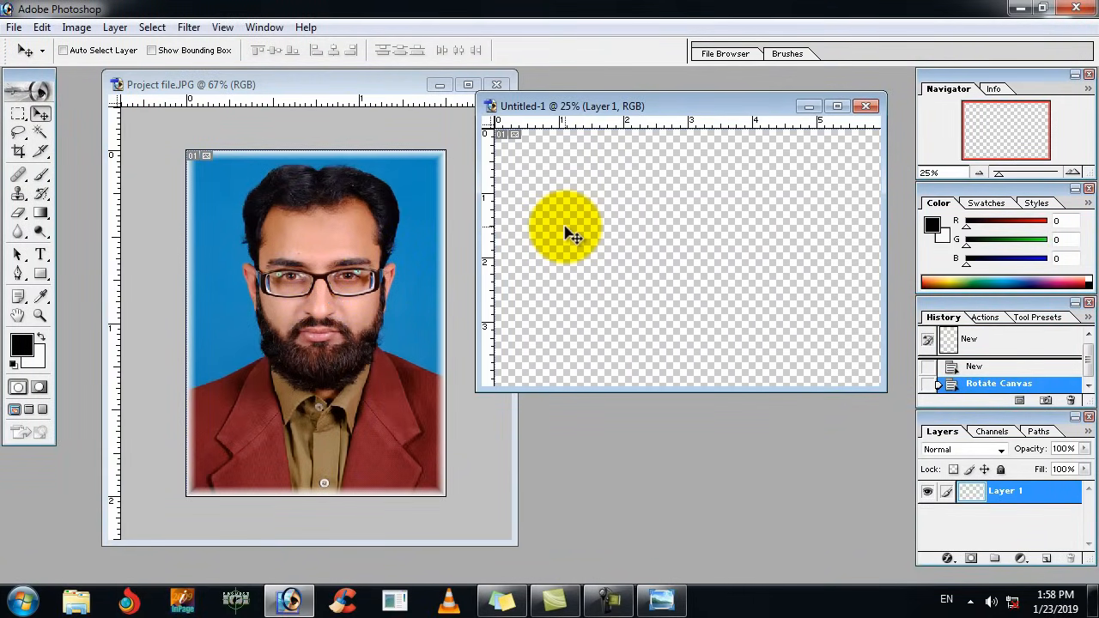
{"action": "left_click", "coordinate": [346, 182]}
{"action": "left_click_drag", "start_coordinate": [286, 88], "coordinate": [274, 84]}
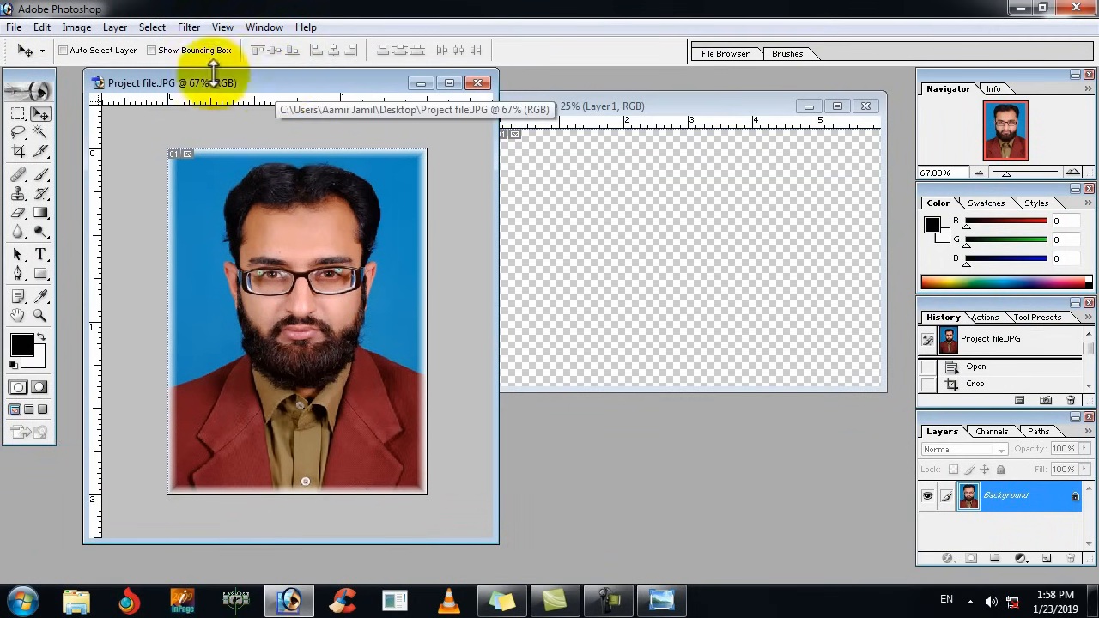
{"action": "left_click", "coordinate": [43, 26]}
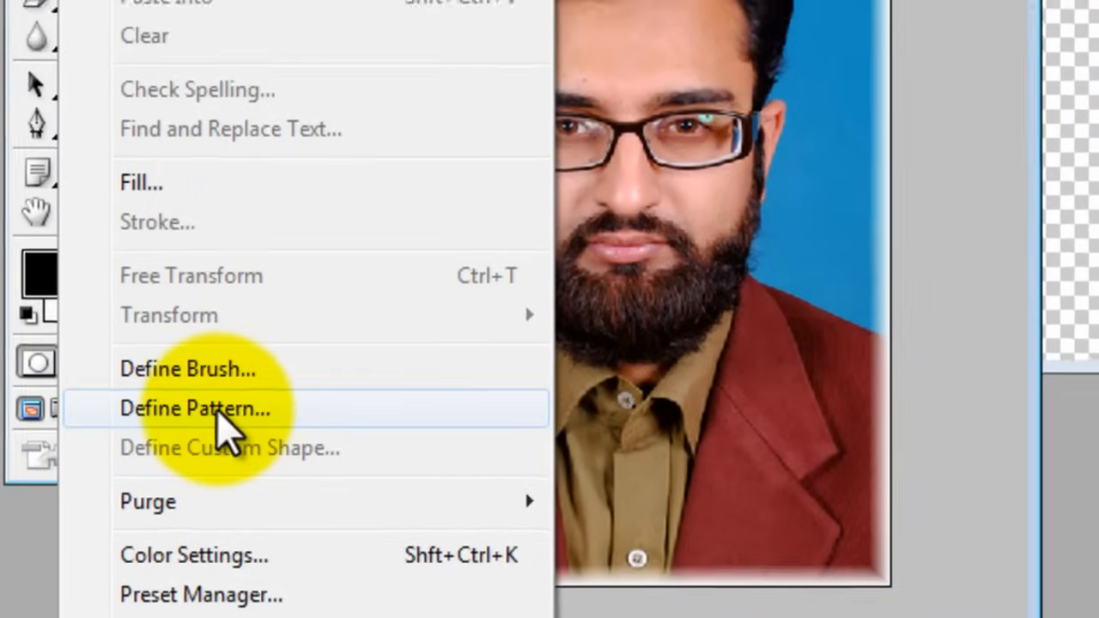
{"action": "left_click", "coordinate": [224, 411]}
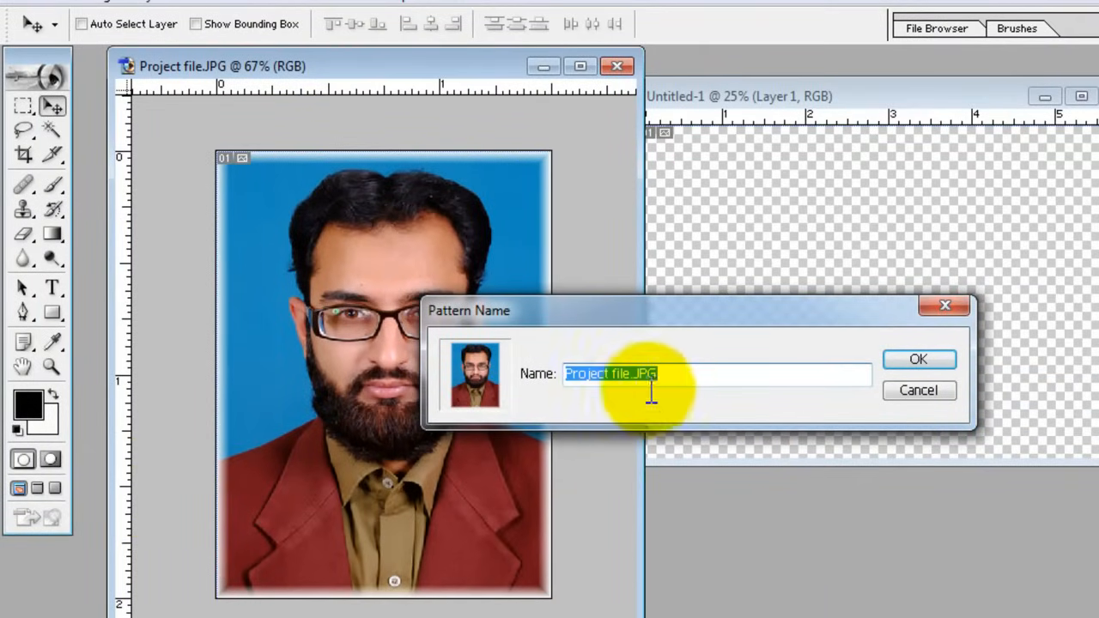
{"action": "left_click", "coordinate": [675, 372]}
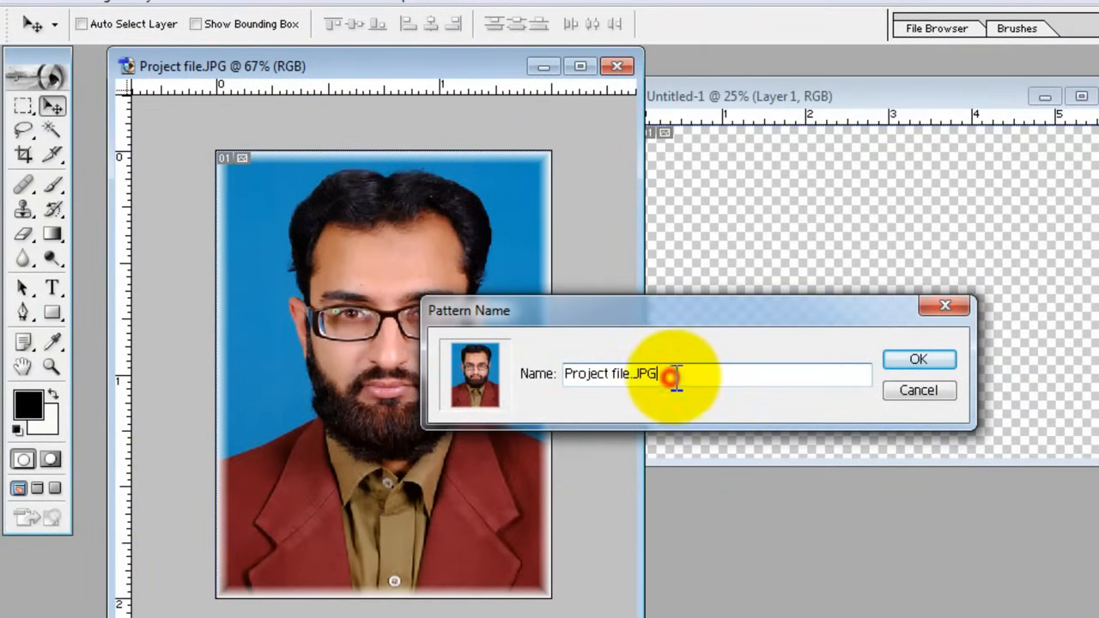
{"action": "left_click_drag", "start_coordinate": [684, 375], "coordinate": [514, 378]}
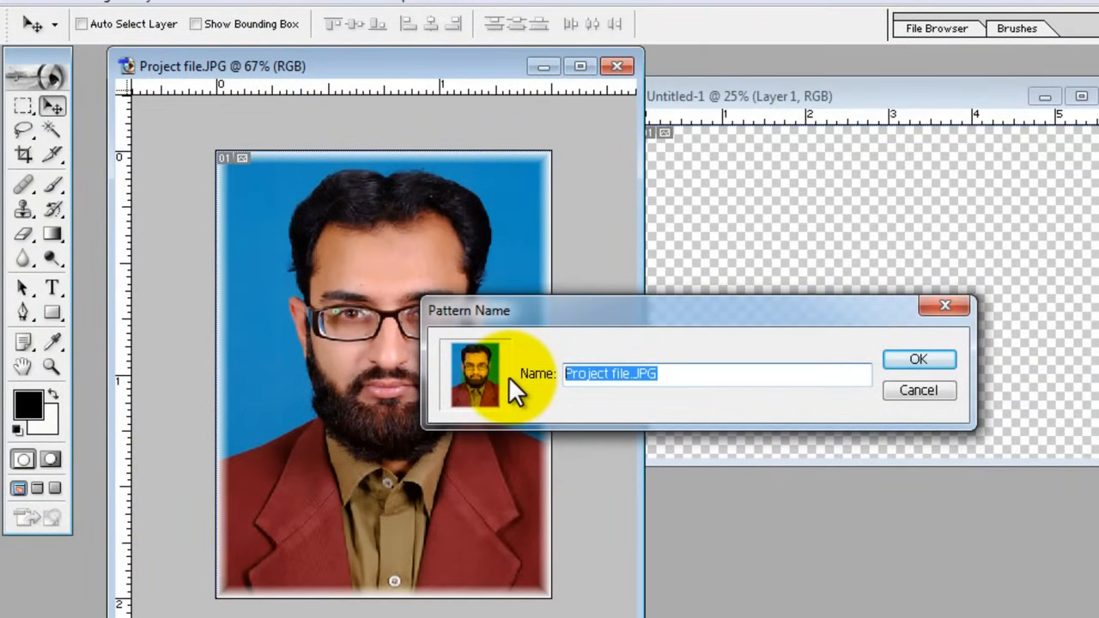
{"action": "type", "text": "123"}
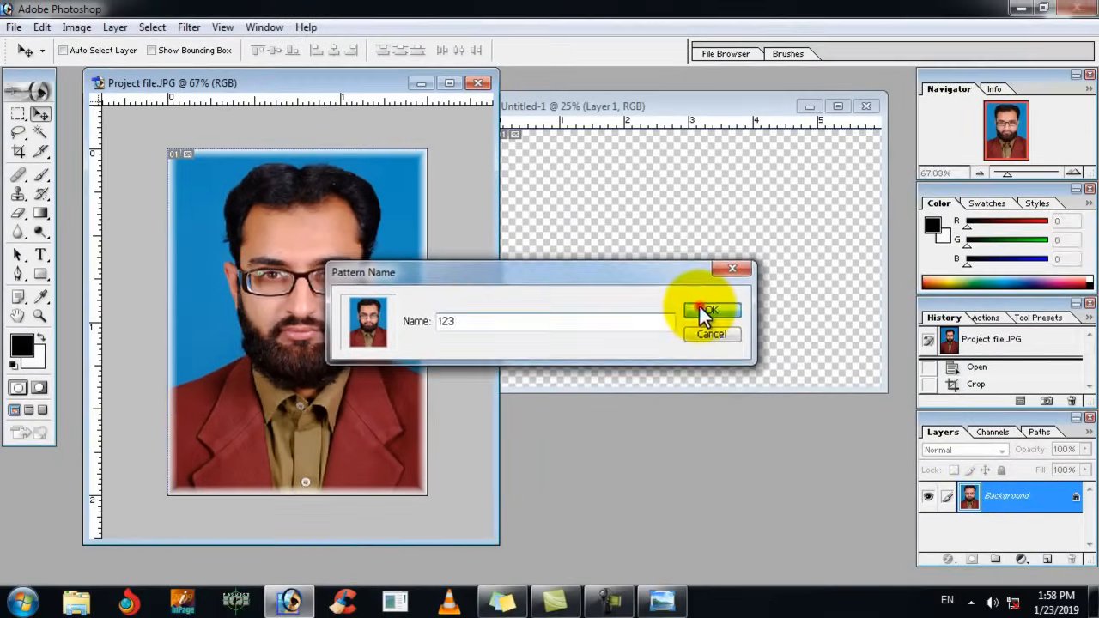
{"action": "left_click", "coordinate": [716, 315]}
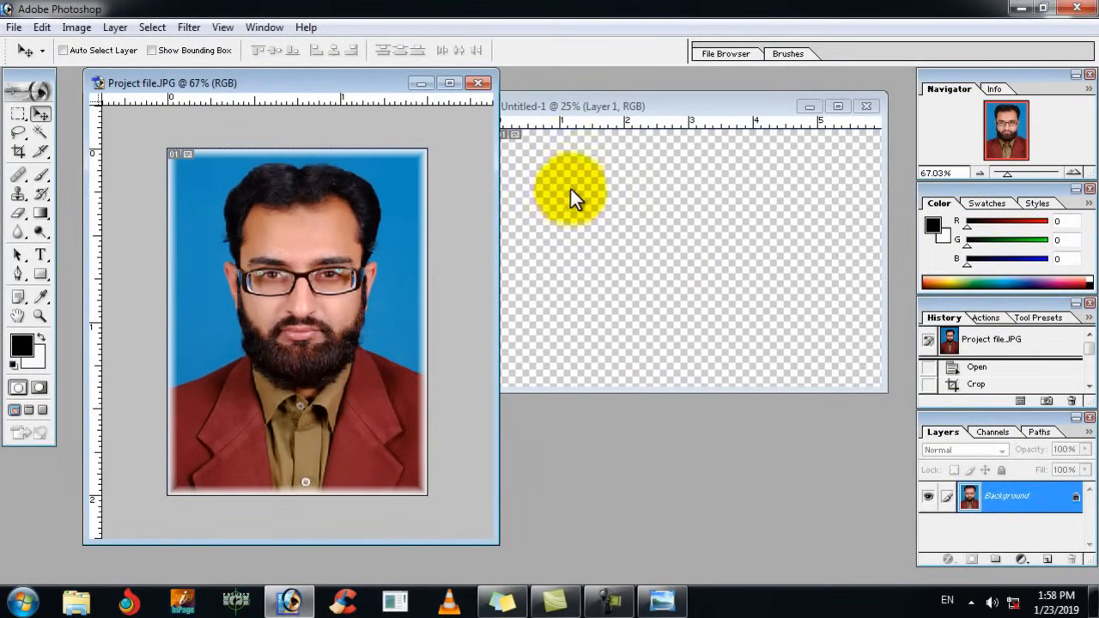
- Fill the blank 6 x 4 inch Untitled-1 document with the newly defined portrait pattern in Normal mode at 100% opacity
{"action": "left_click", "coordinate": [619, 107]}
{"action": "mouse_move", "coordinate": [619, 107]}
{"action": "left_mouse_down"}
{"action": "mouse_move", "coordinate": [599, 107]}
{"action": "mouse_move", "coordinate": [610, 112]}
{"action": "left_mouse_up"}
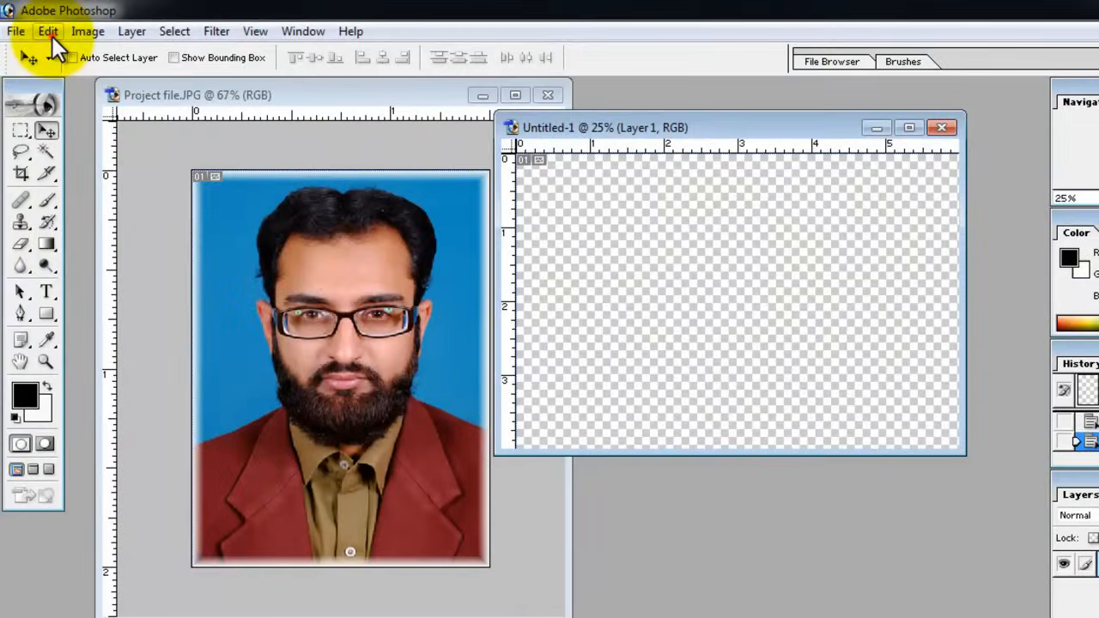
{"action": "left_click", "coordinate": [50, 34]}
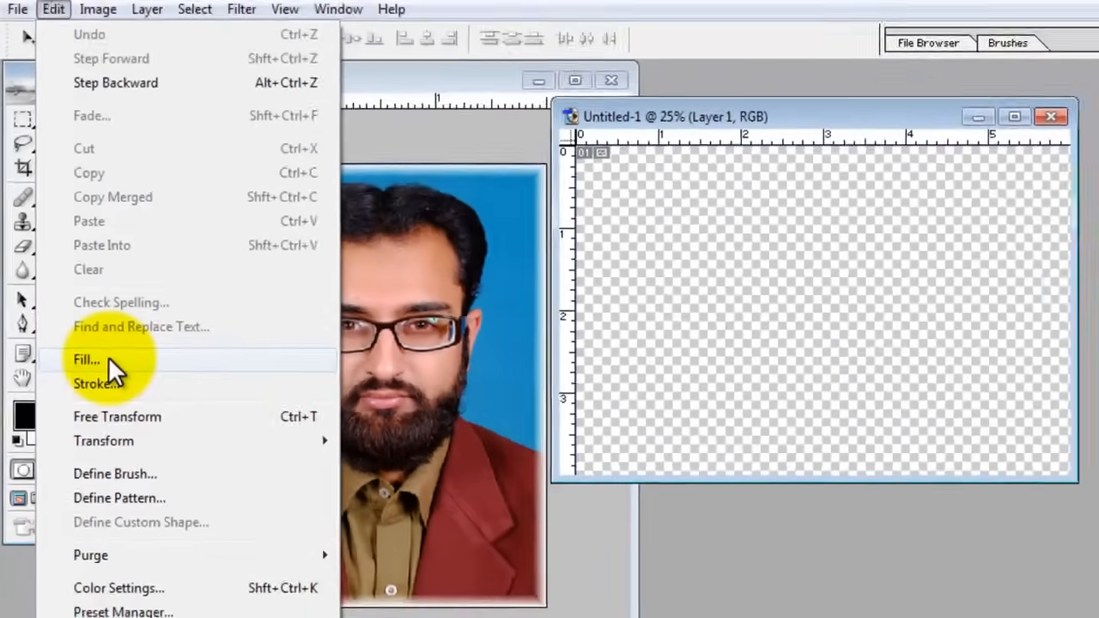
{"action": "left_click", "coordinate": [108, 339]}
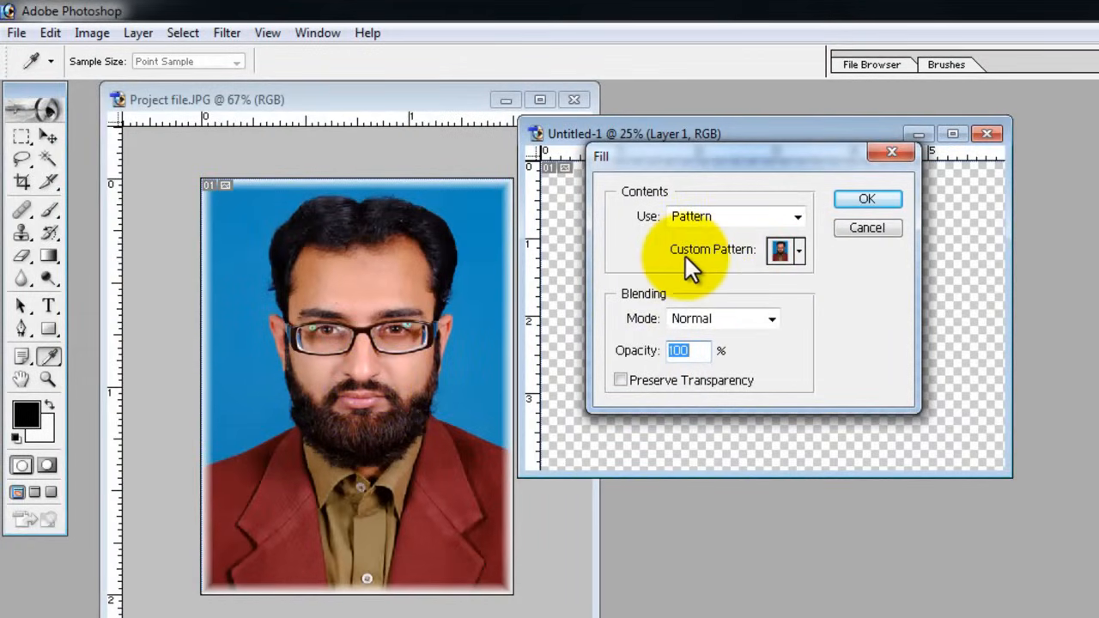
{"action": "left_click", "coordinate": [799, 250]}
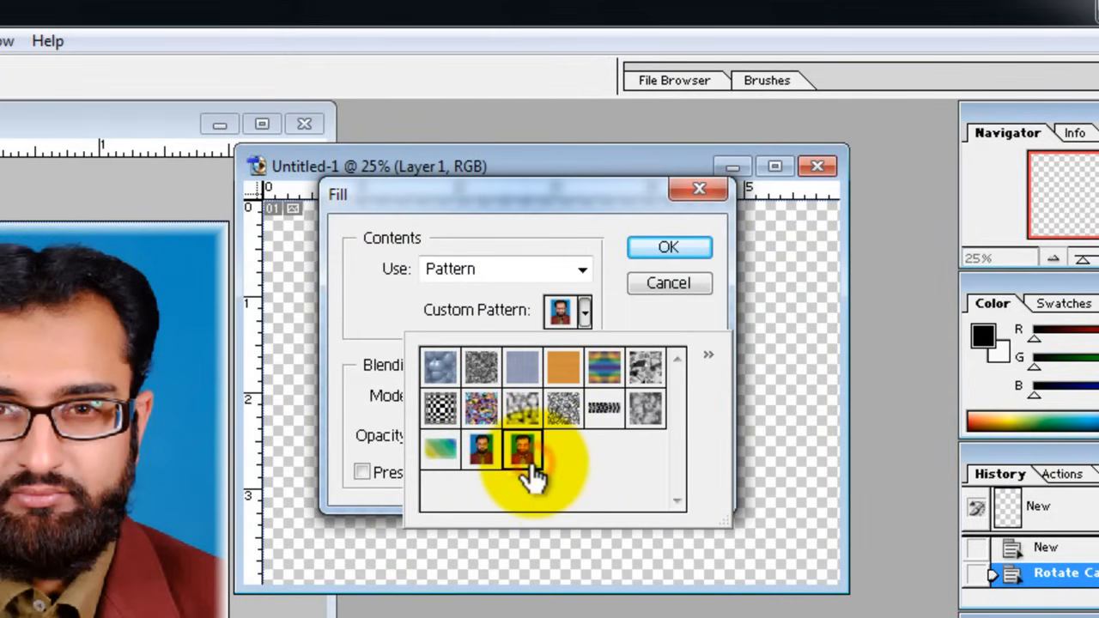
{"action": "left_click", "coordinate": [662, 245]}
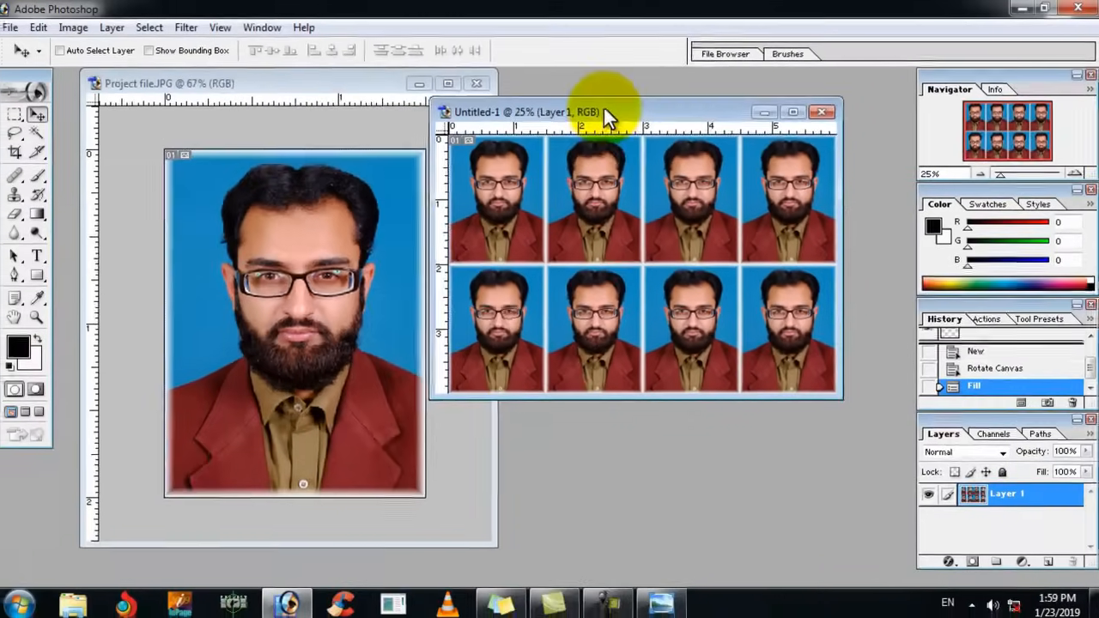
- Move and enlarge the Untitled-1 window and view the tiled sheet at 33.3% magnification
{"action": "left_click_drag", "start_coordinate": [604, 111], "coordinate": [383, 131]}
{"action": "left_click_drag", "start_coordinate": [618, 411], "coordinate": [863, 524]}
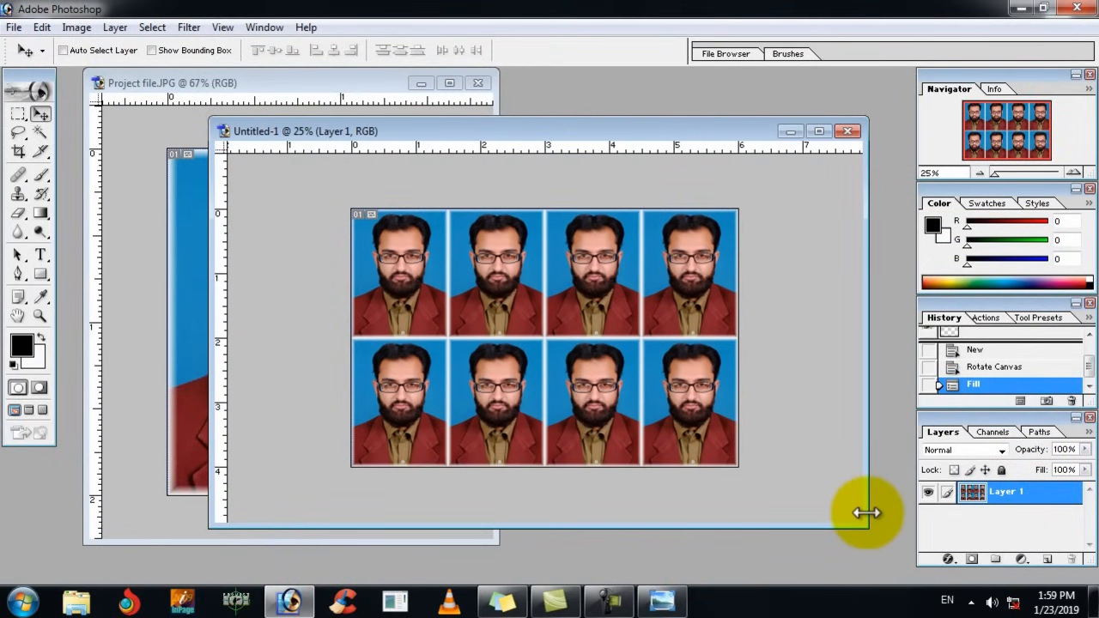
{"action": "key", "text": "ctrl+plus"}
{"action": "left_click_drag", "start_coordinate": [516, 126], "coordinate": [439, 126]}
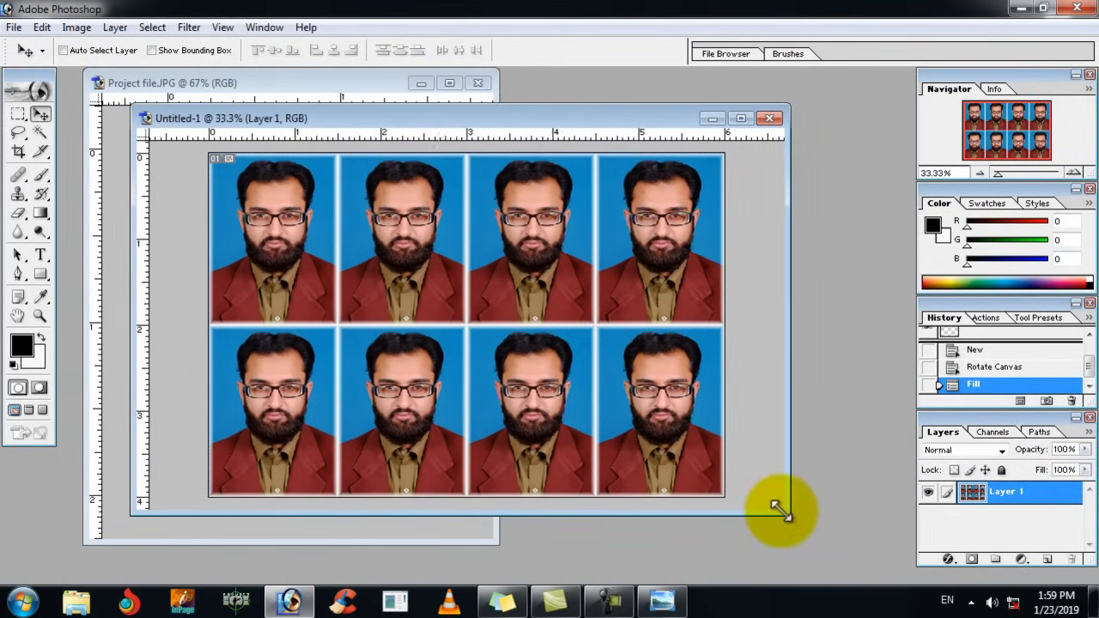
{"action": "left_click_drag", "start_coordinate": [779, 513], "coordinate": [865, 566]}
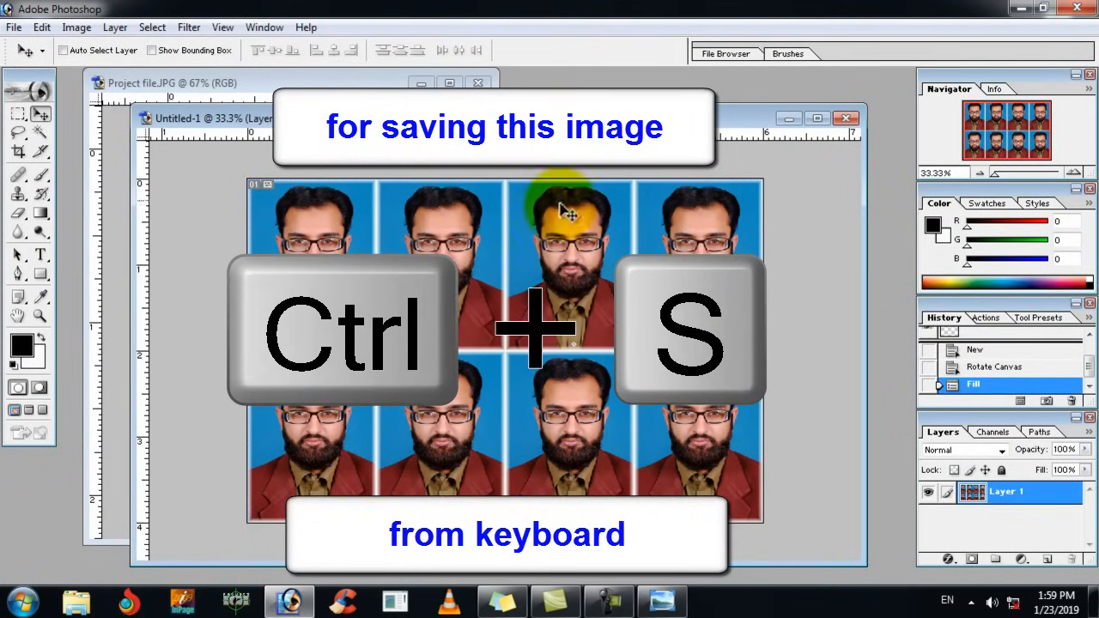
- Minimize Adobe Photoshop and open the adobe intro image from the desktop
{"action": "left_click", "coordinate": [1019, 10]}
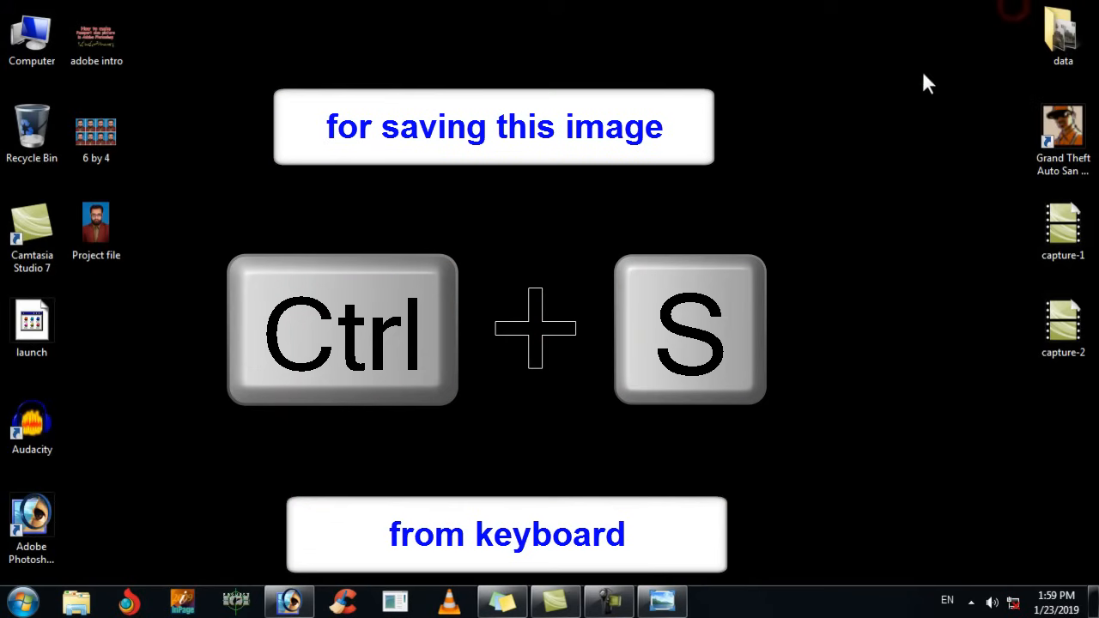
{"action": "double_click", "coordinate": [120, 67]}
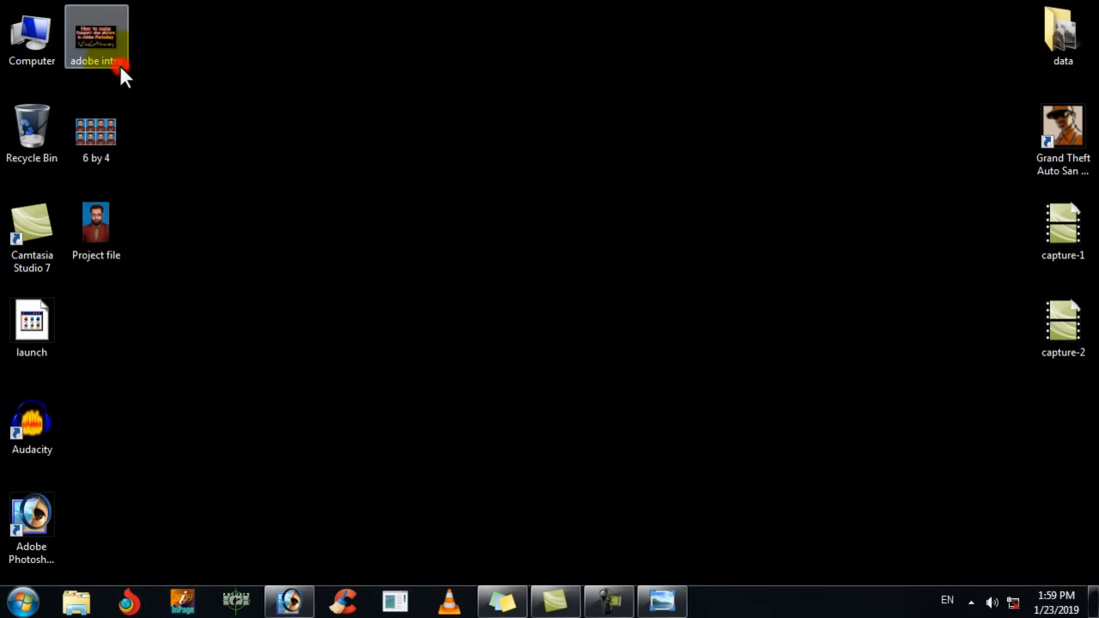